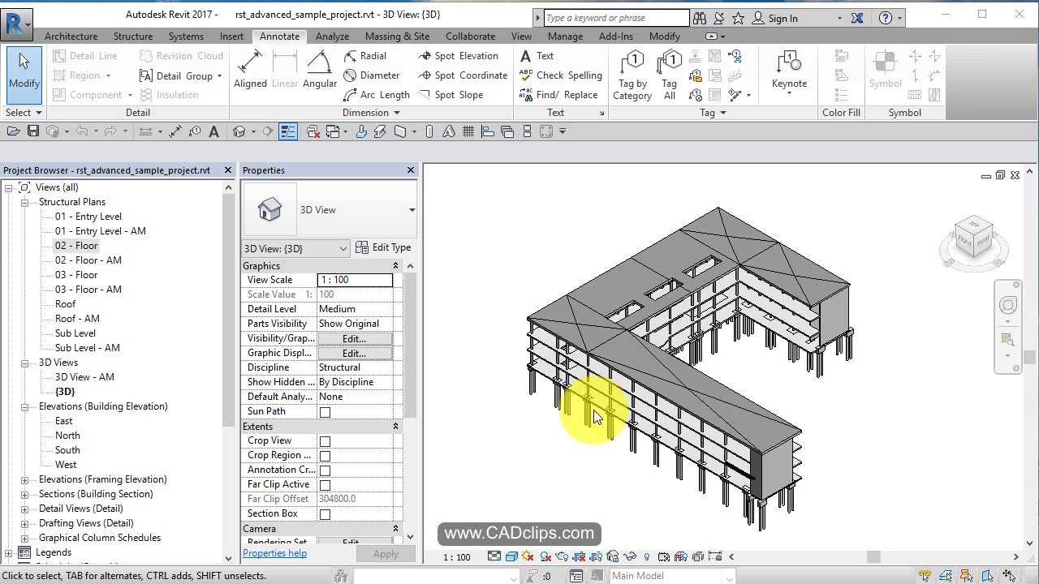
Step: Open the 02 - Floor structural plan at the curved-edge slab beside grids .25, .5 and .75
double_click(73, 245)
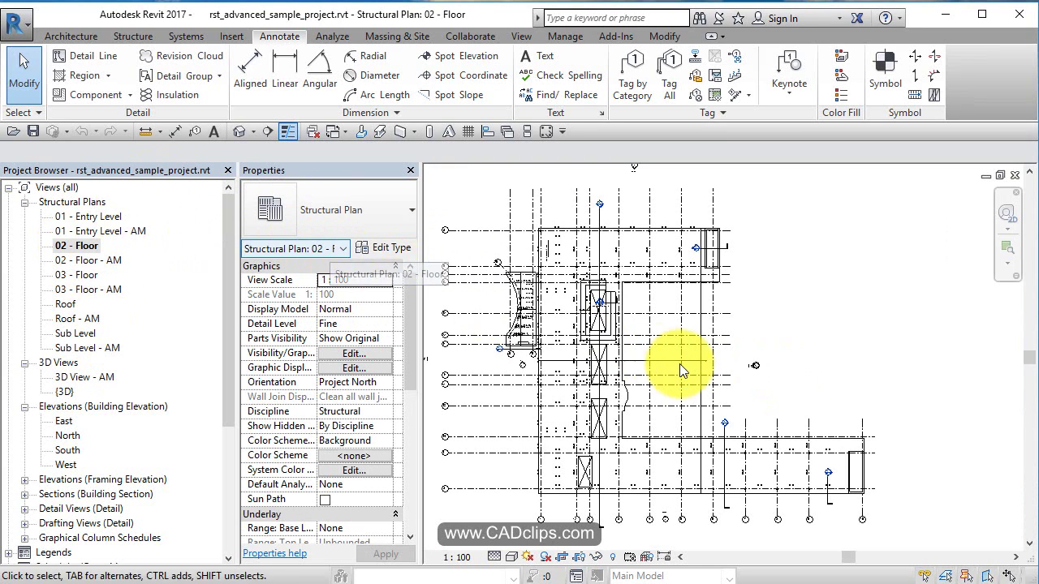
middle_drag(680, 364, 795, 352)
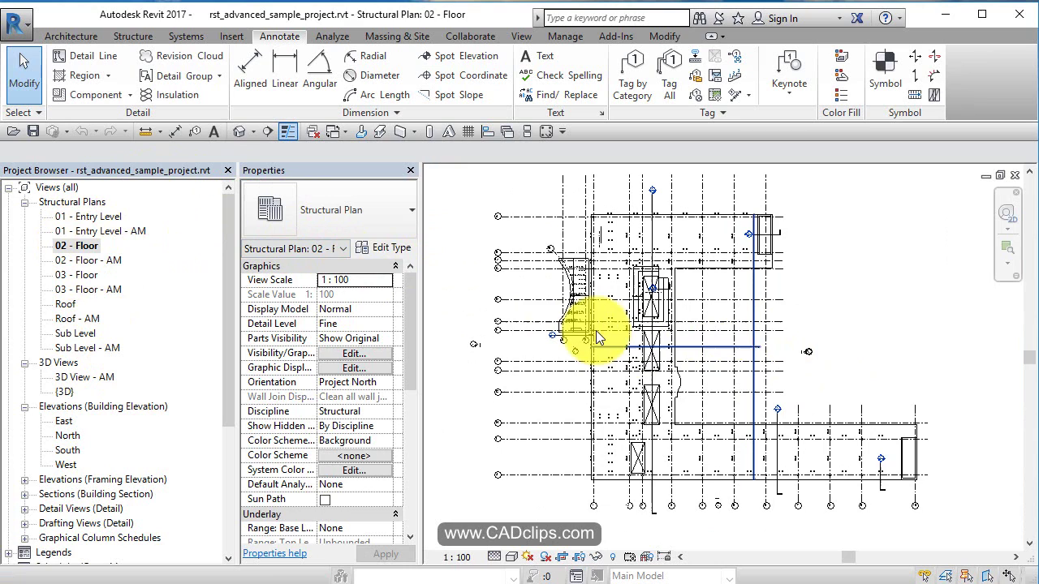
scroll(524, 260, up, 3)
scroll(524, 259, up, 2)
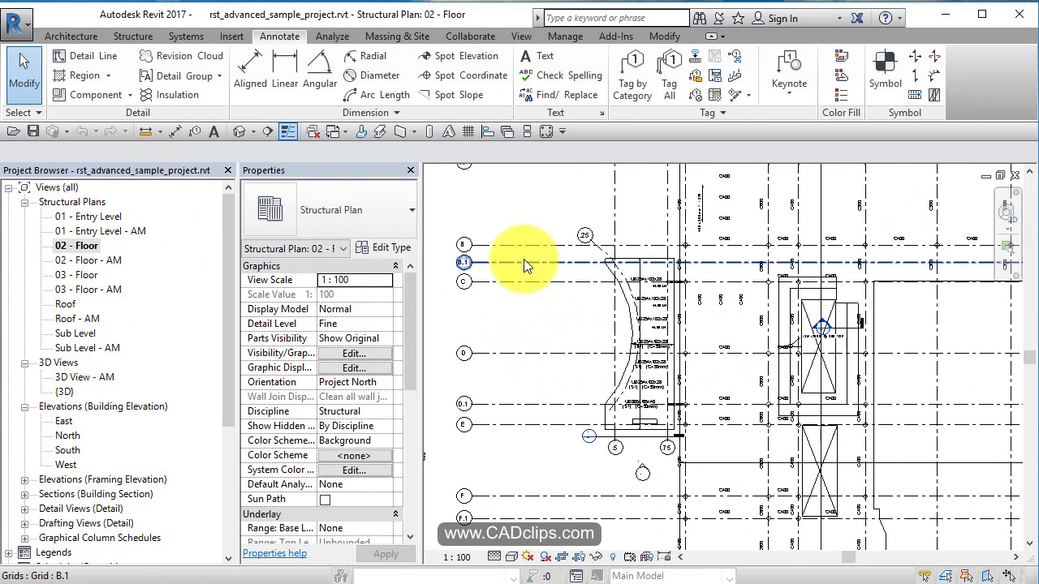
middle_drag(706, 310, 667, 357)
scroll(654, 345, down, 1)
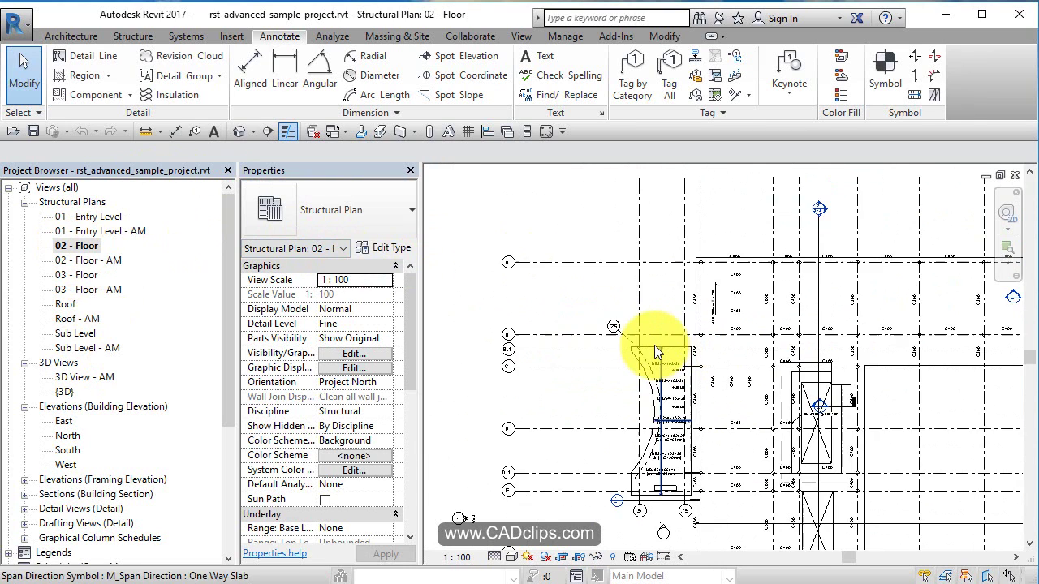
scroll(654, 345, up, 3)
scroll(649, 340, up, 1)
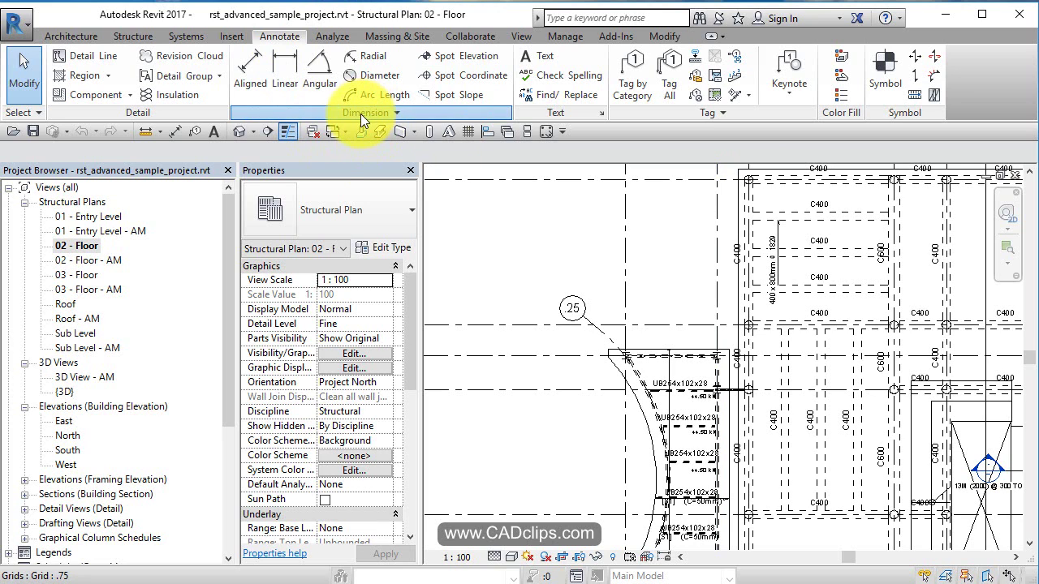
Step: Detach the Dimension tool group from the ribbon and float it over the drawing area, expanded to show its dimension types
drag(360, 114, 845, 279)
click(855, 262)
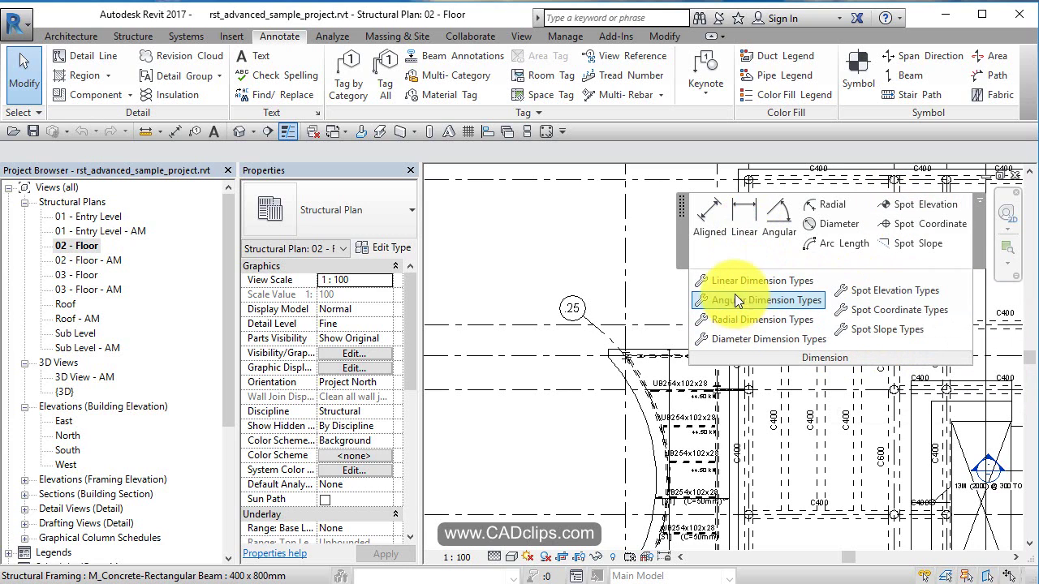
Step: Start an aligned dimension string across grids B, B.1, D, D.1 and E, just outside the curved slab edge
click(710, 213)
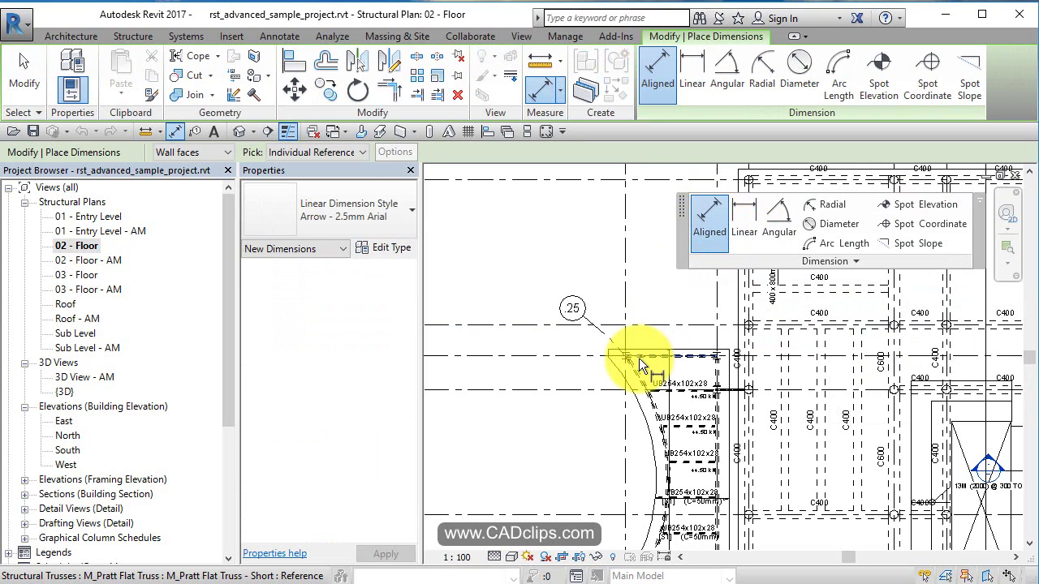
click(554, 324)
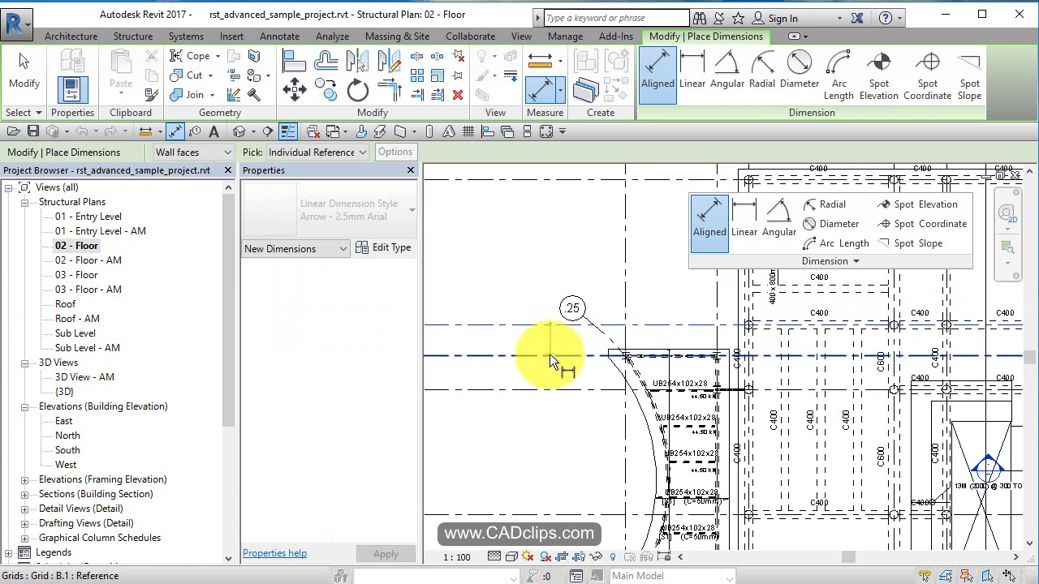
click(550, 354)
click(548, 514)
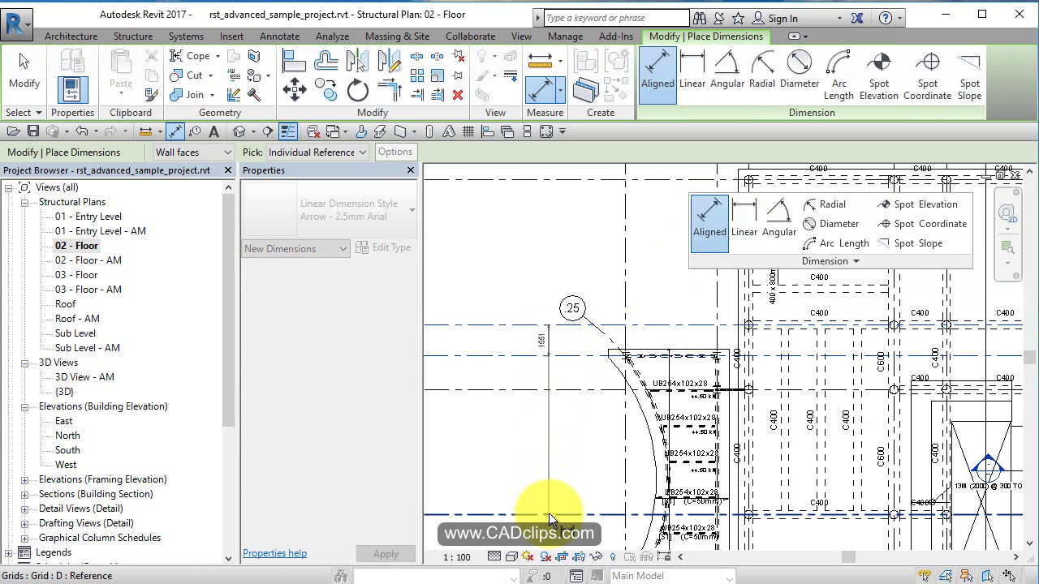
scroll(560, 443, down, 1)
middle_drag(560, 443, 566, 313)
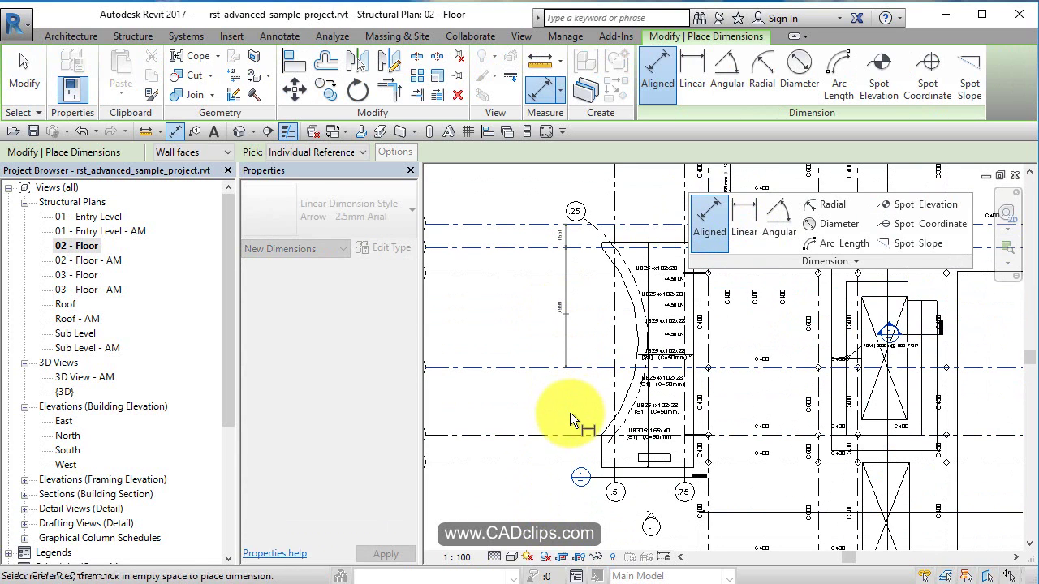
click(562, 429)
click(558, 461)
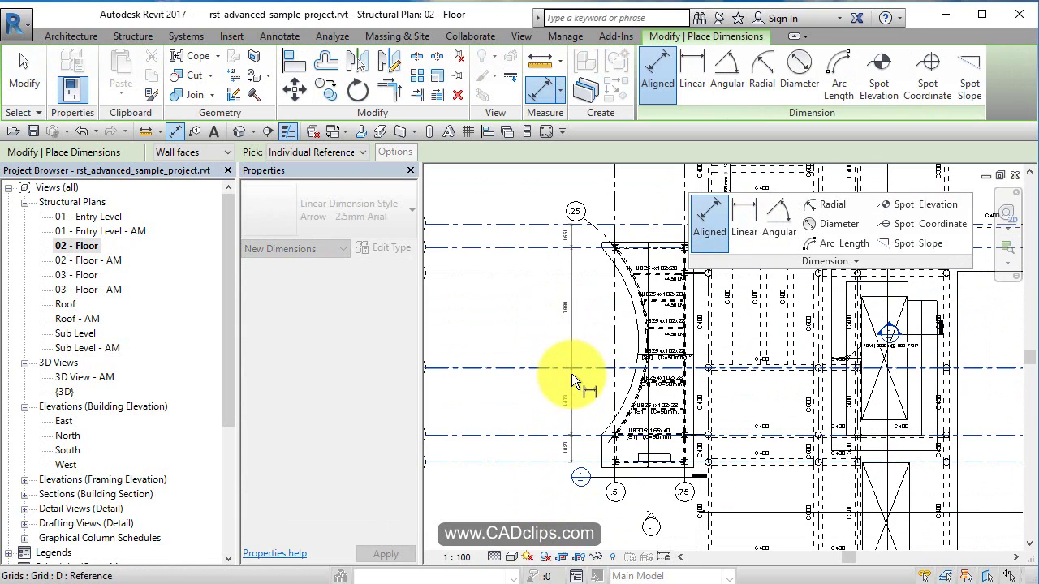
Step: Remove grids D and D.1 from the running dimension string and add both back as references
click(571, 370)
click(545, 430)
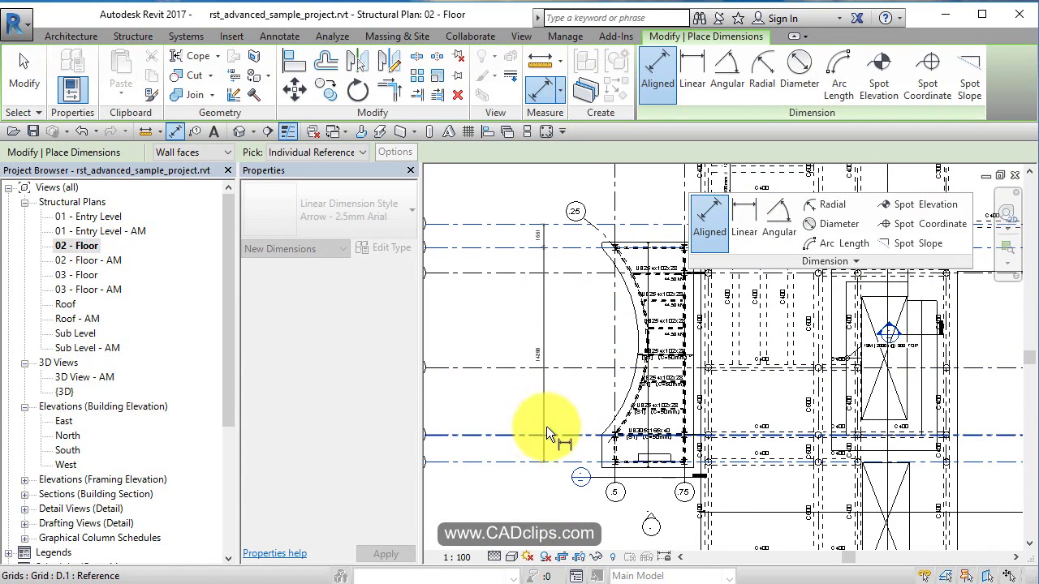
click(527, 438)
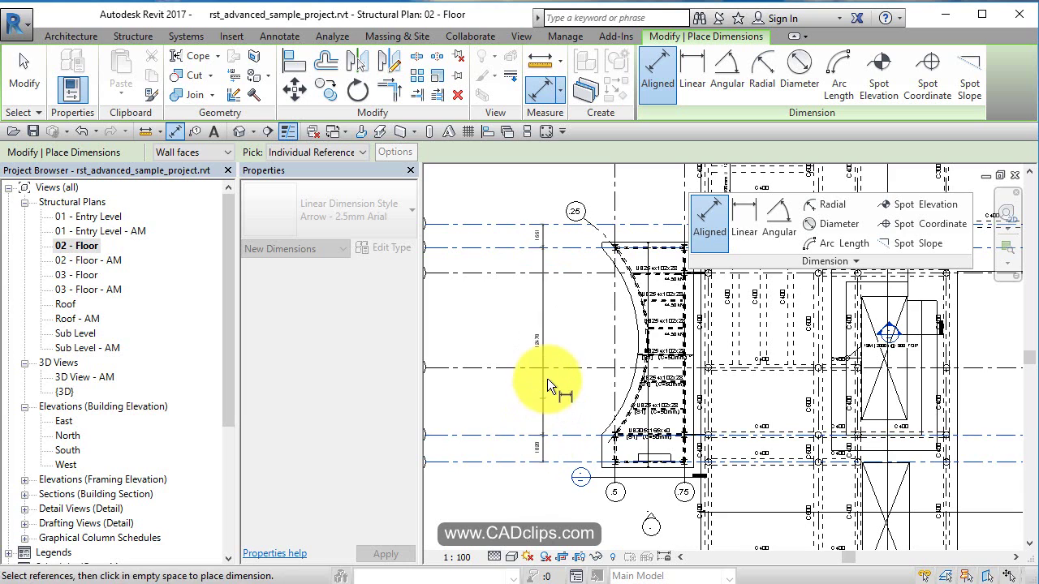
click(550, 371)
Step: Add grid C to the running dimension string and place the string between the grid bubbles and the curved slab edge
click(568, 274)
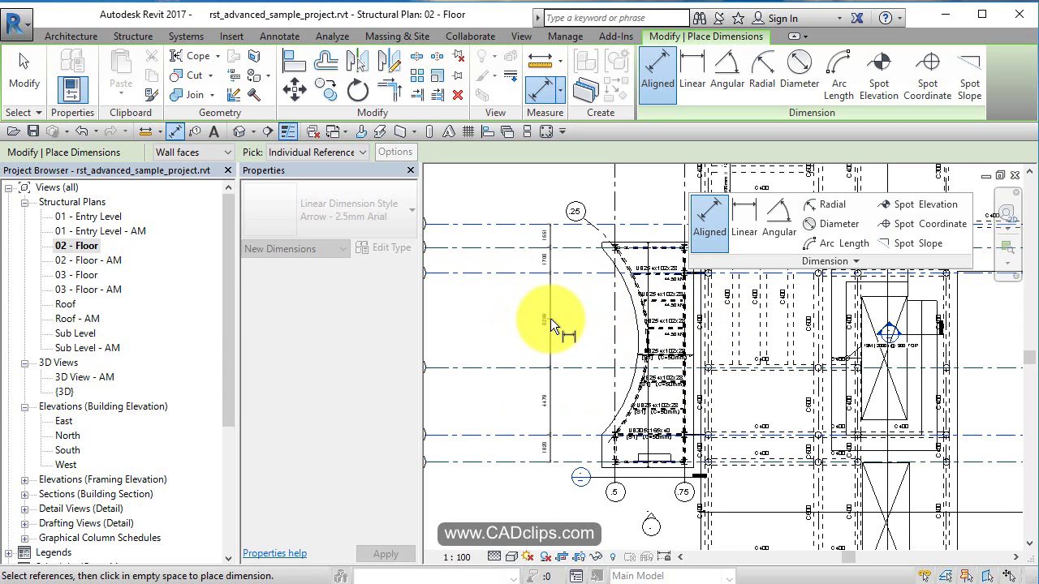
click(550, 318)
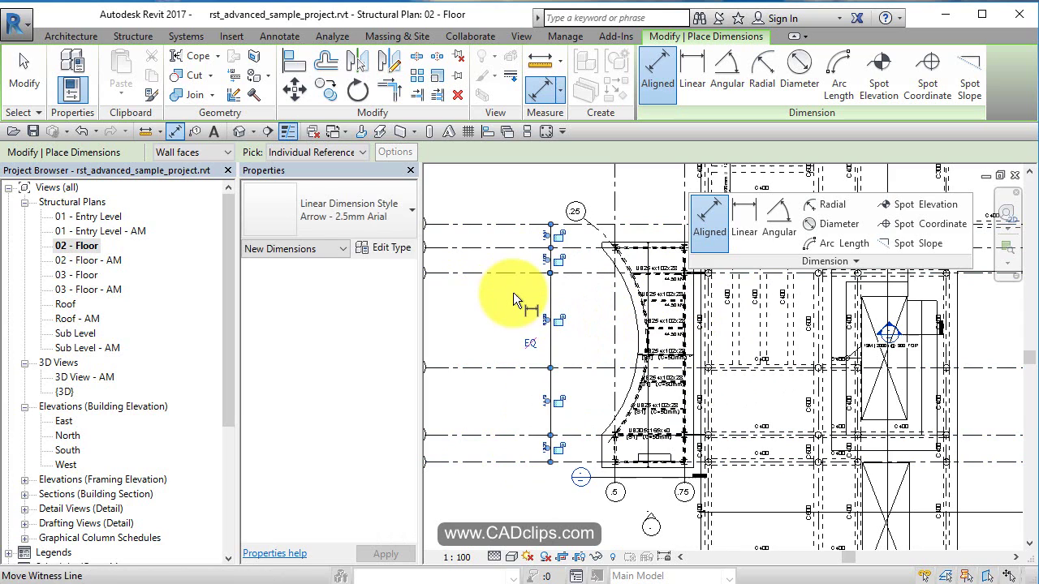
Step: Place a horizontal aligned dimension string from grid .5, through the beam line beside grid .75, to two parallel concrete beams in the adjacent bay
click(616, 343)
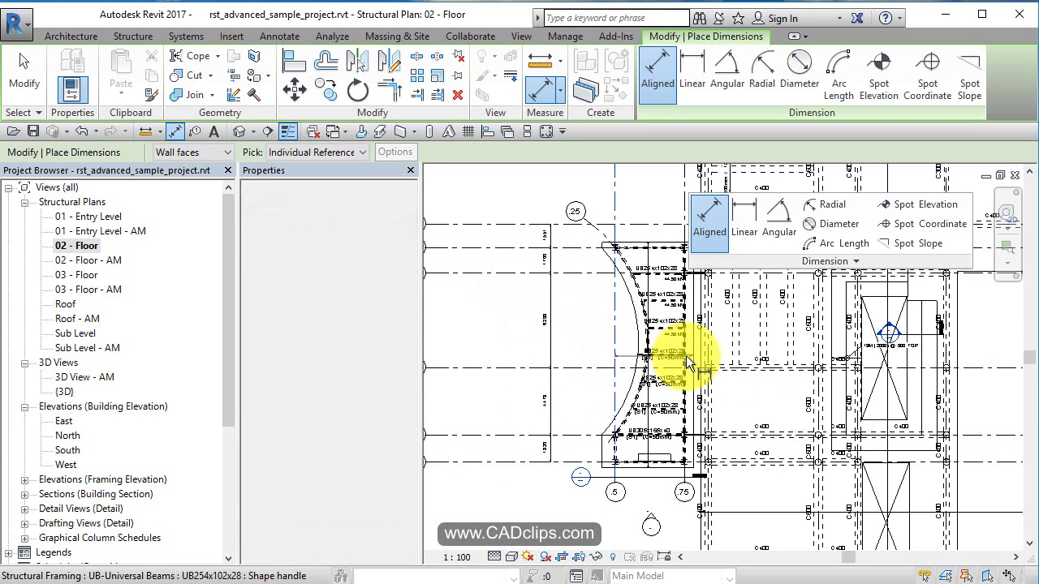
click(731, 335)
click(762, 335)
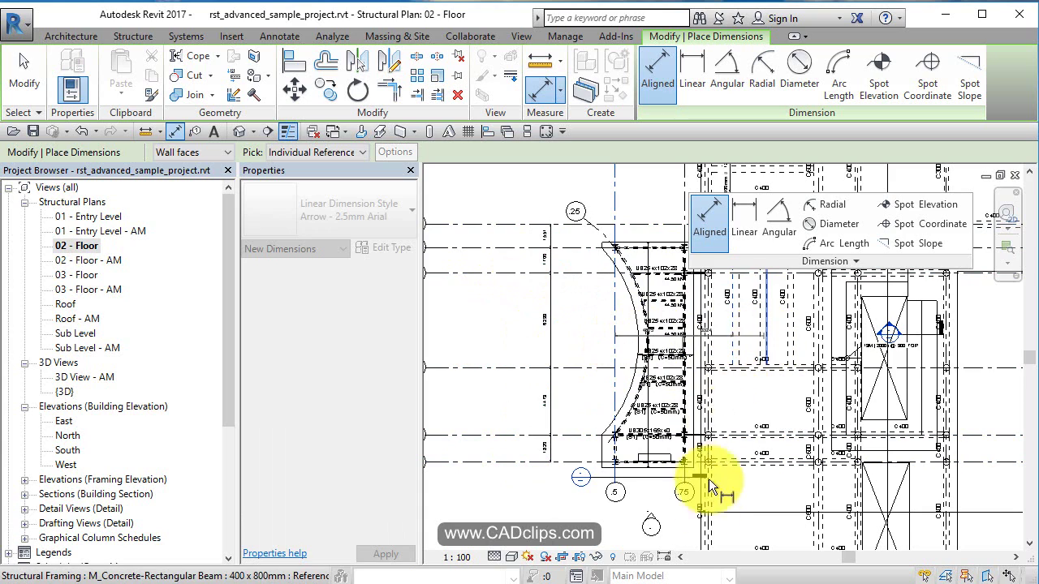
click(747, 392)
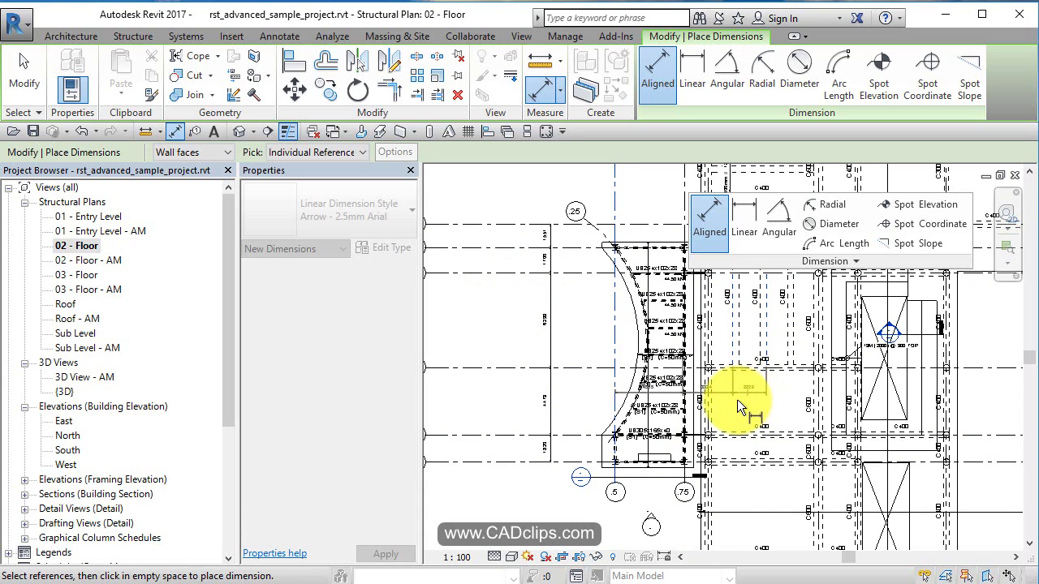
scroll(725, 401, up, 2)
scroll(725, 400, up, 2)
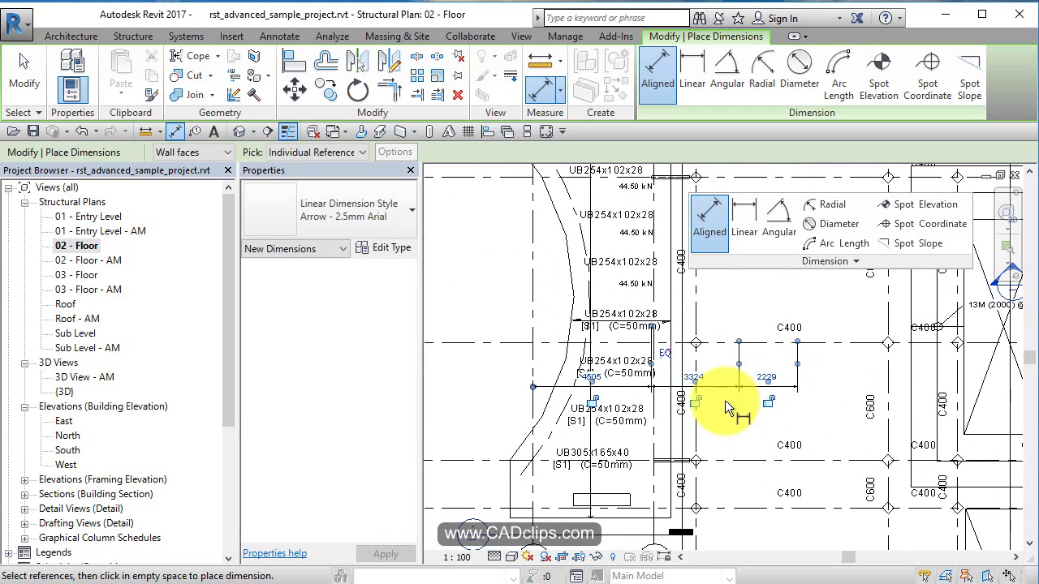
key(Escape)
key(Escape)
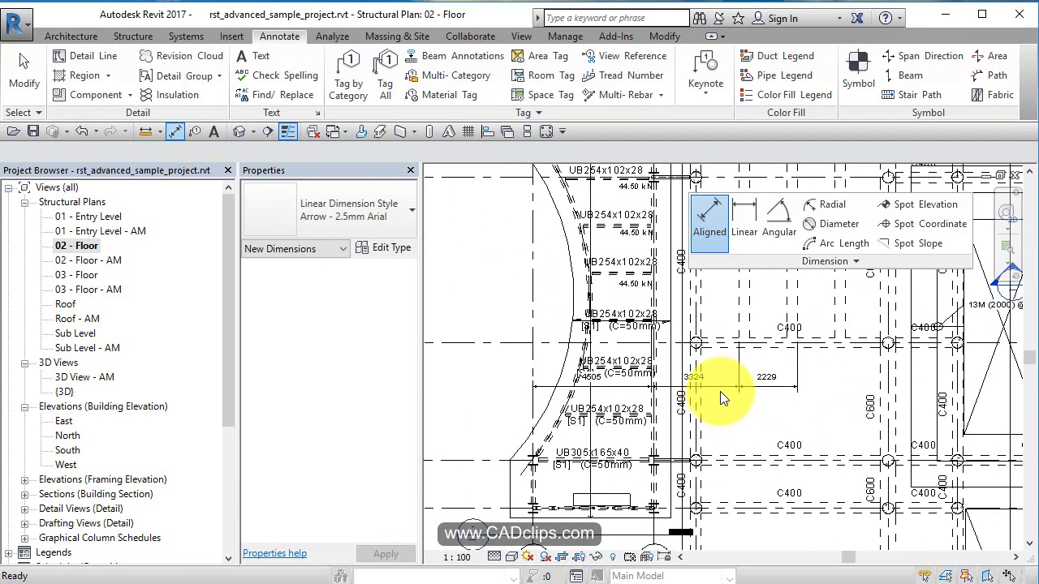
click(719, 389)
drag(716, 345, 714, 387)
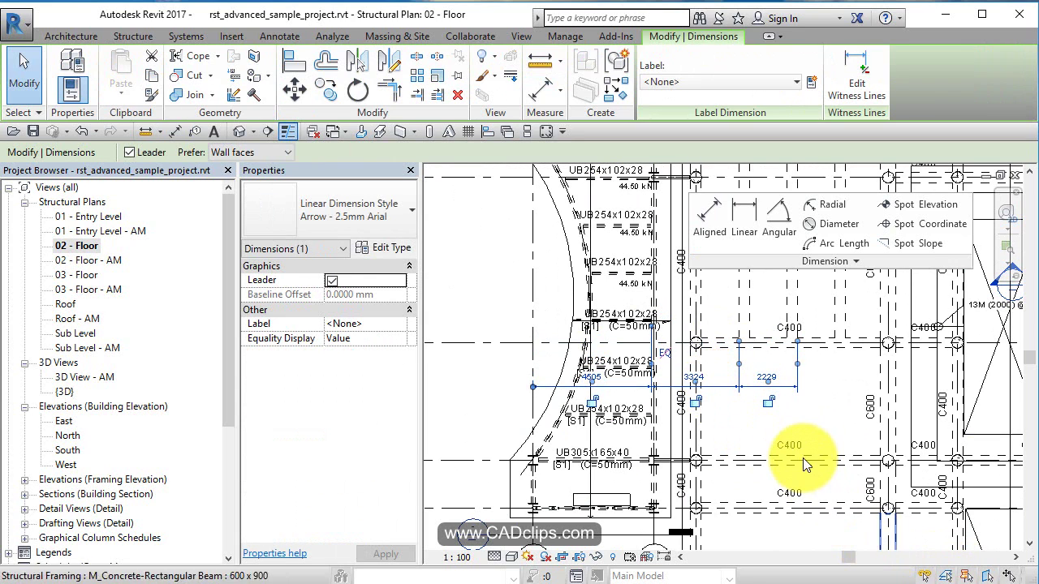
click(799, 425)
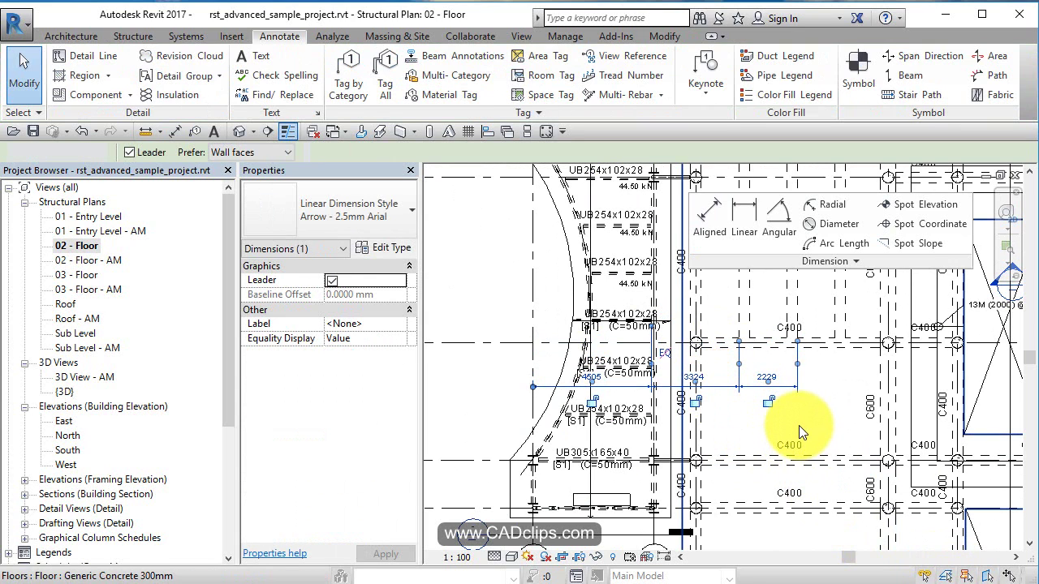
Step: Place an aligned dimension above the curved-edge slab, from its upper right corner to the upper left point where the curve begins
scroll(757, 379, down, 2)
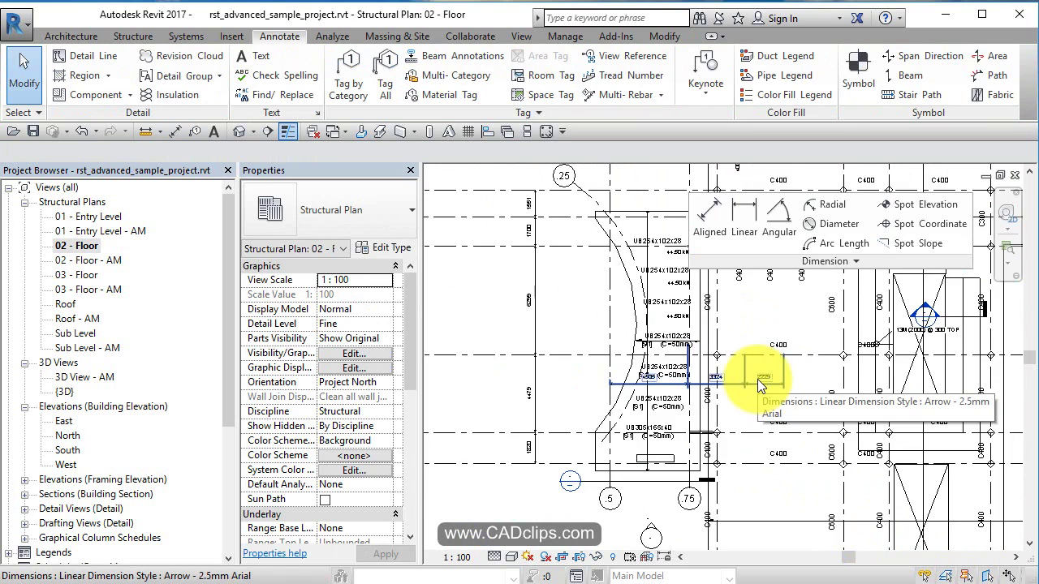
middle_drag(766, 388, 797, 471)
click(710, 232)
scroll(664, 341, up, 4)
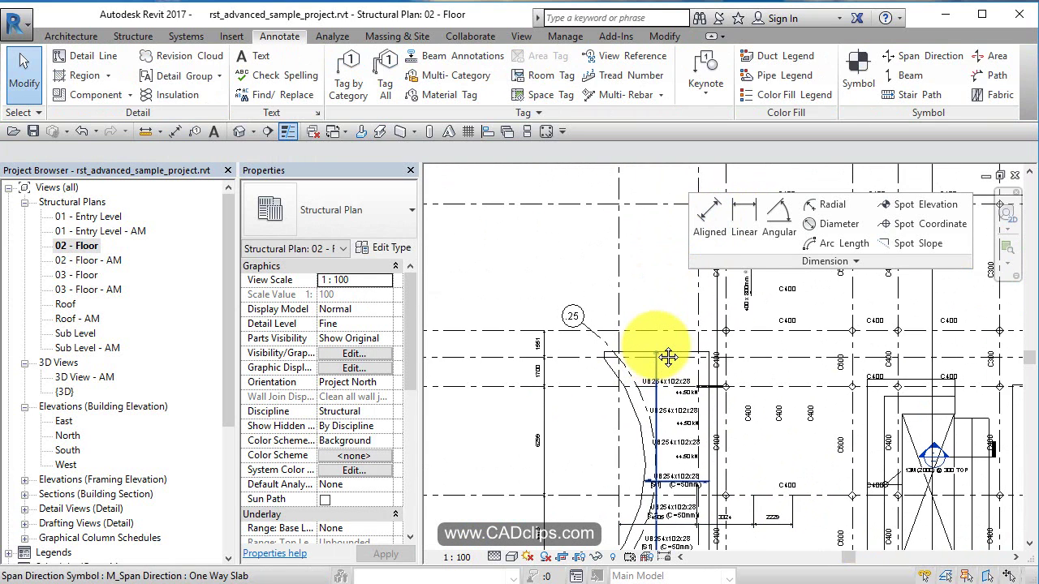
click(708, 208)
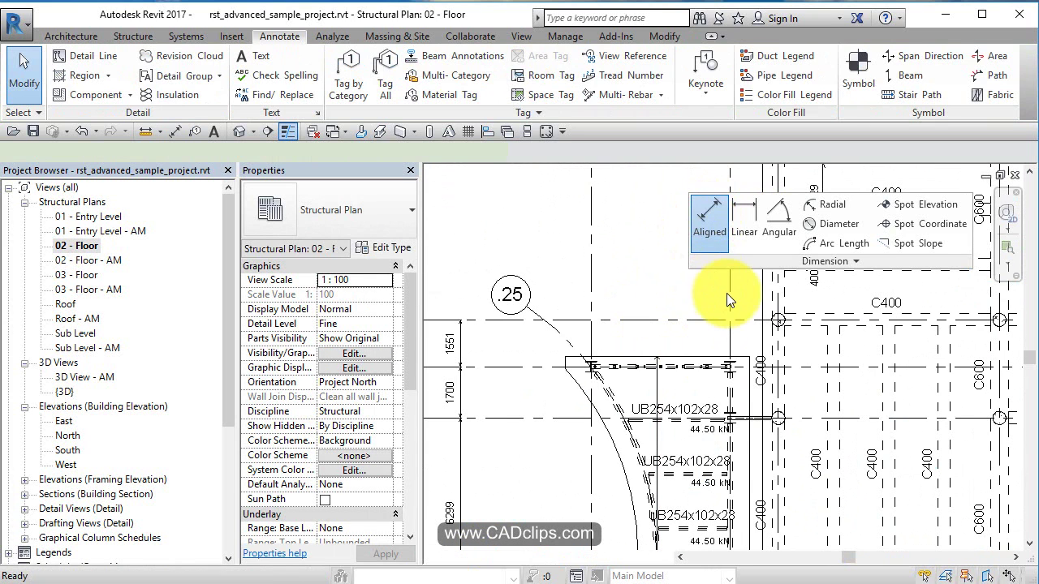
scroll(742, 358, up, 2)
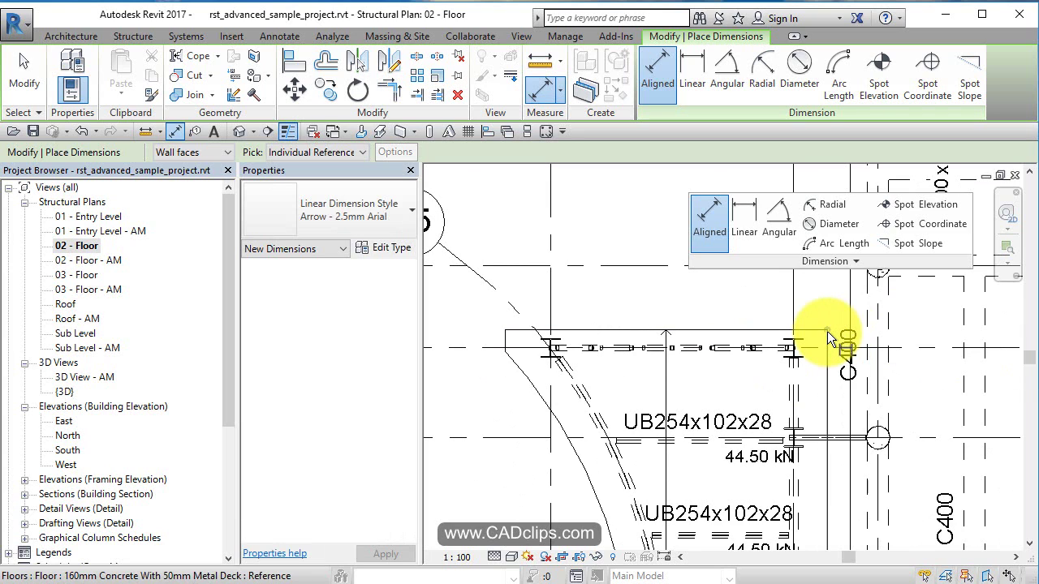
click(827, 331)
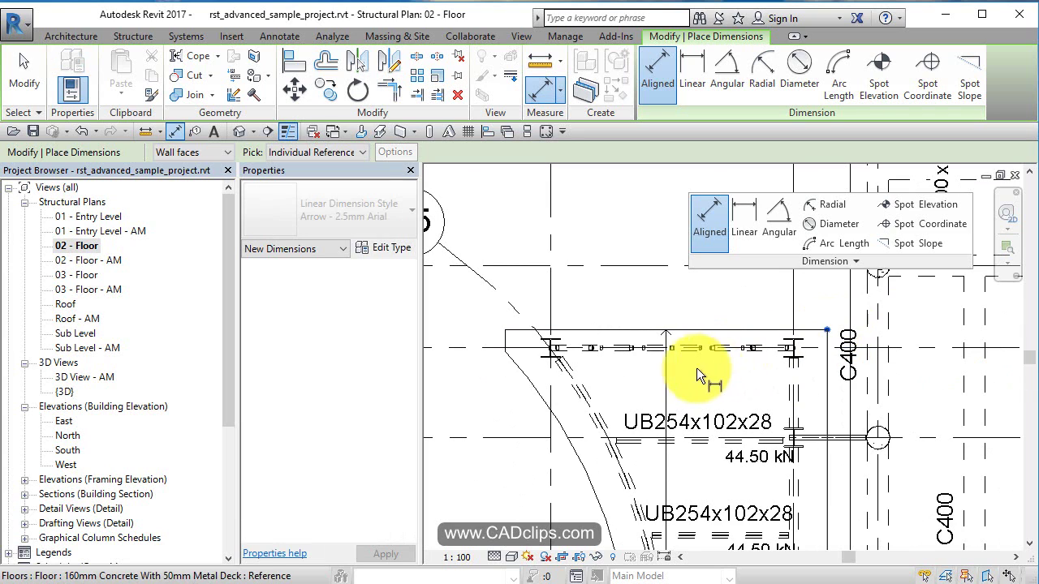
click(502, 348)
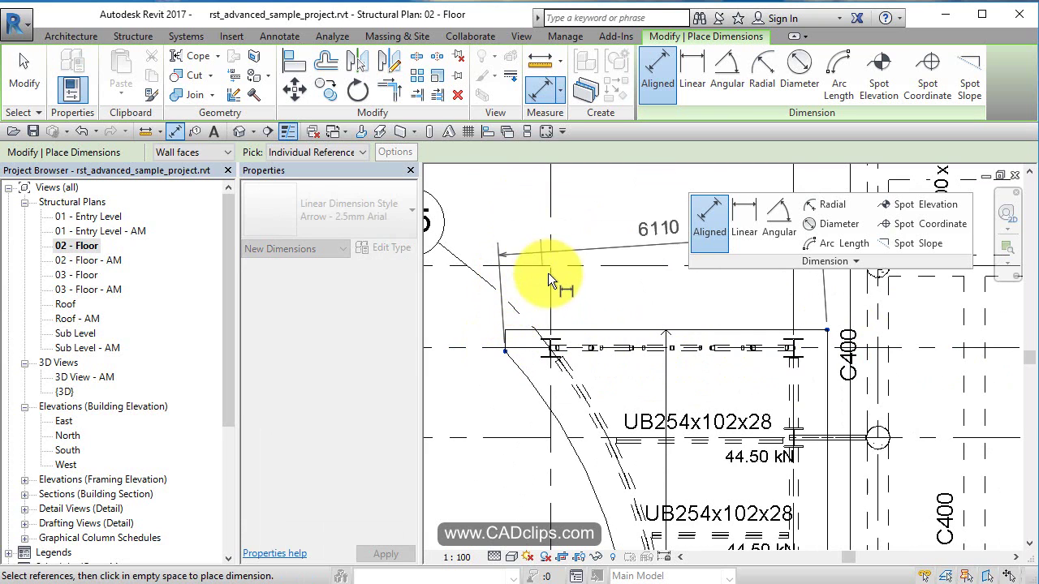
click(565, 300)
scroll(598, 331, down, 1)
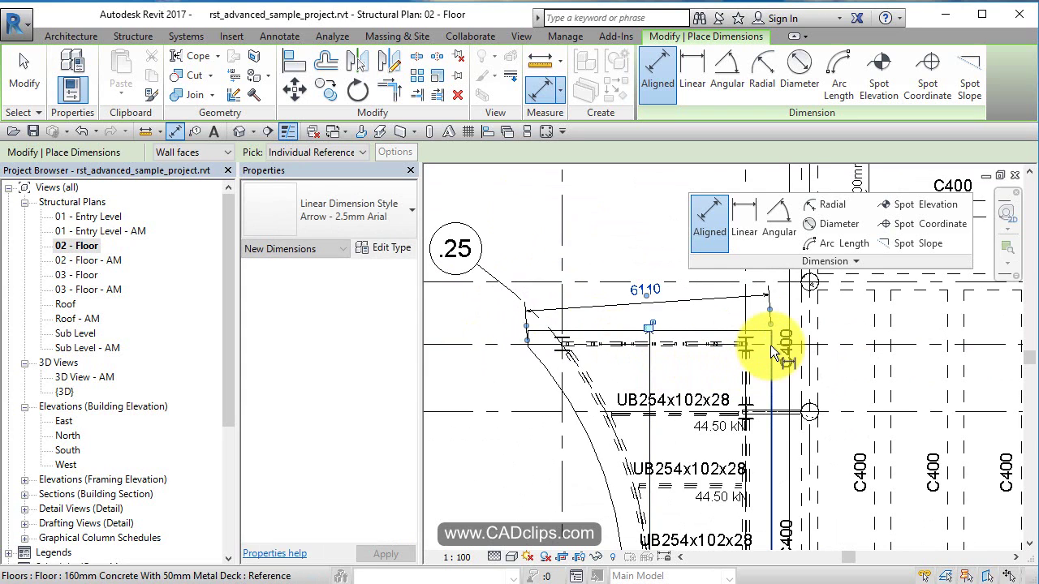
scroll(739, 347, up, 2)
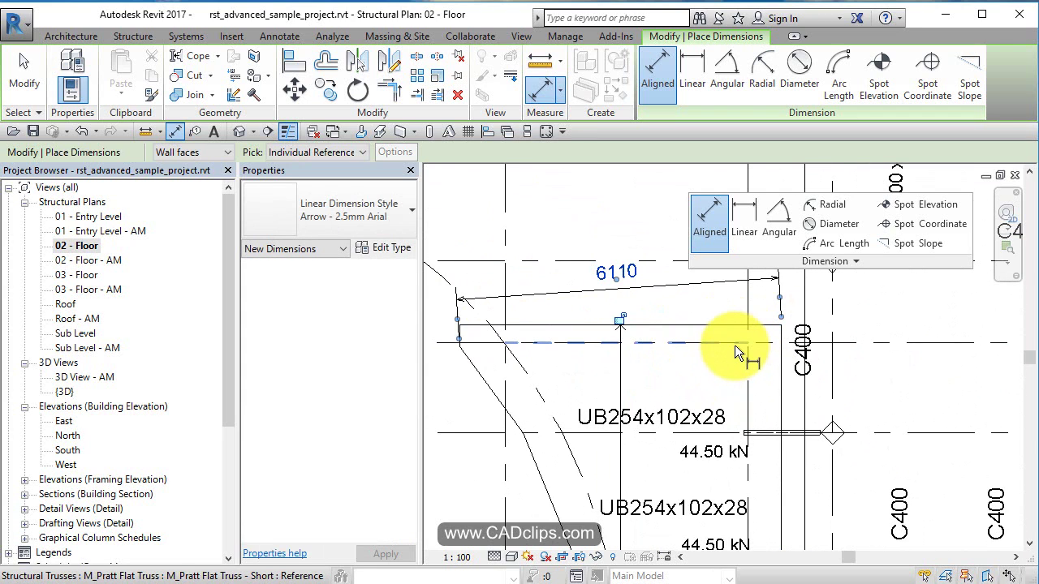
scroll(735, 345, down, 2)
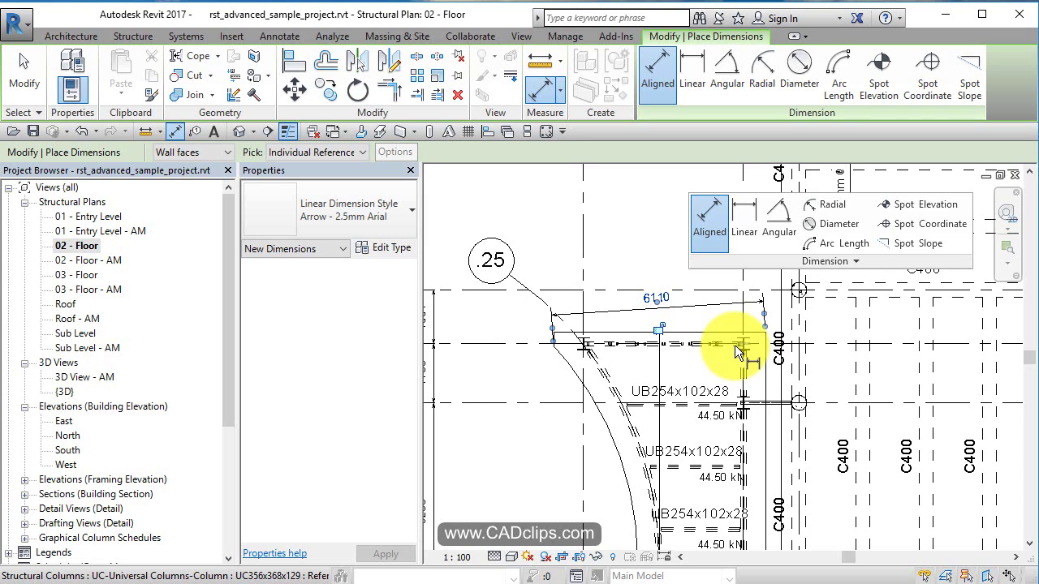
key(Escape)
key(Escape)
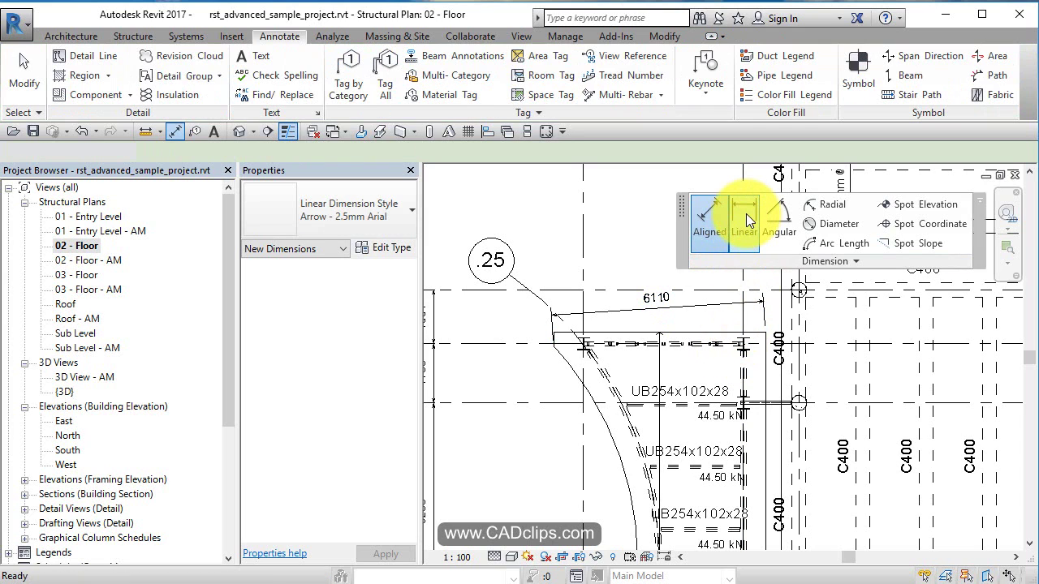
Step: Place a horizontal linear dimension above the curved-edge slab, between its upper right corner and the lower left point where the curve ends
click(746, 213)
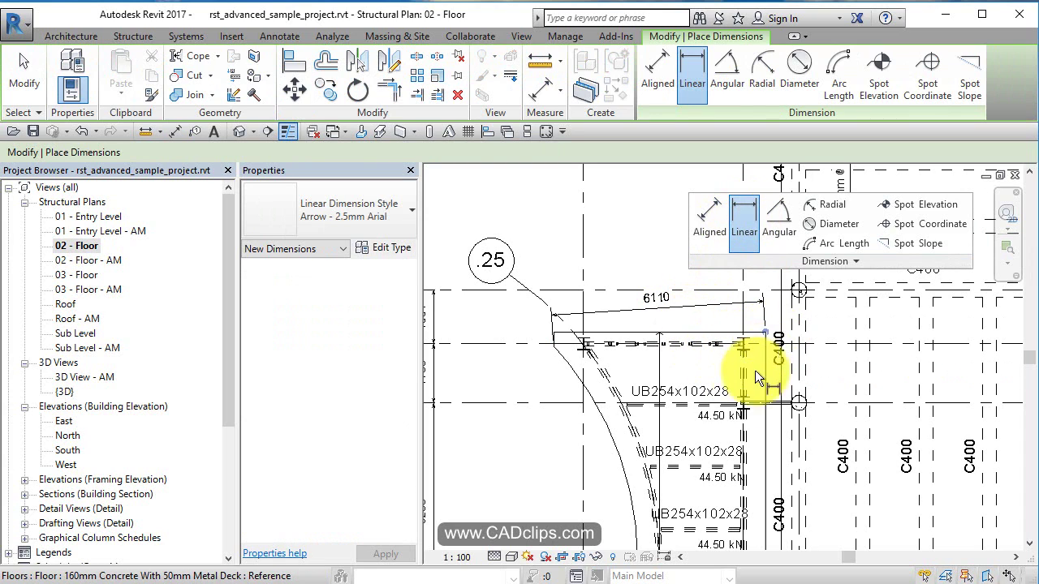
scroll(712, 463, down, 1)
middle_drag(712, 463, 719, 308)
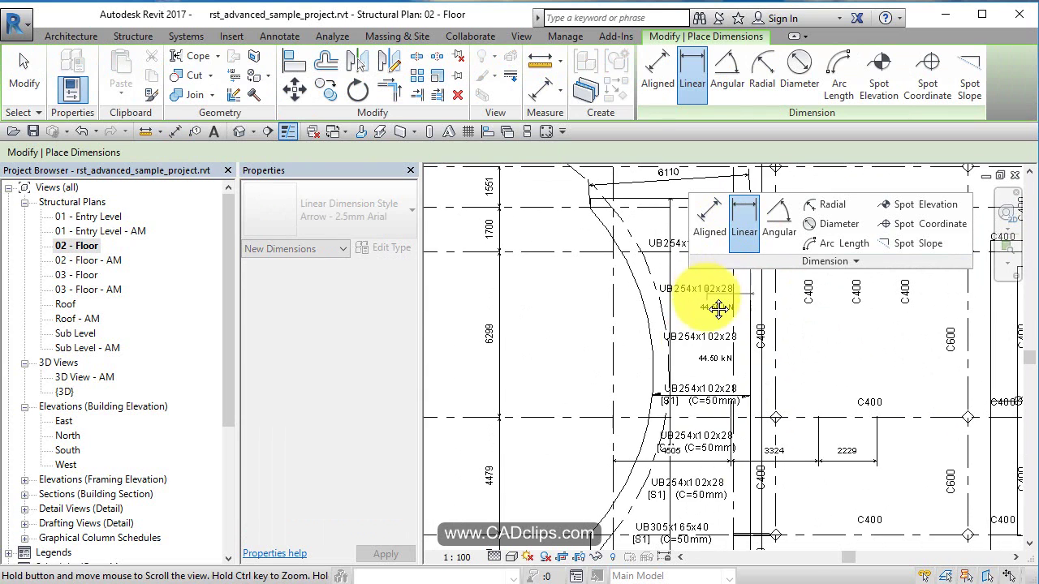
middle_drag(687, 448, 692, 398)
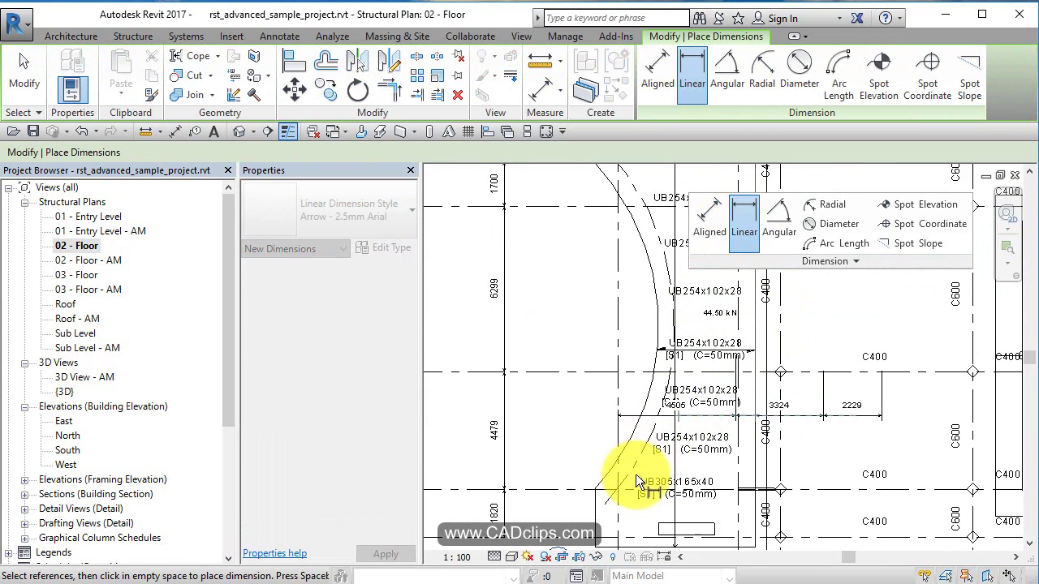
click(595, 483)
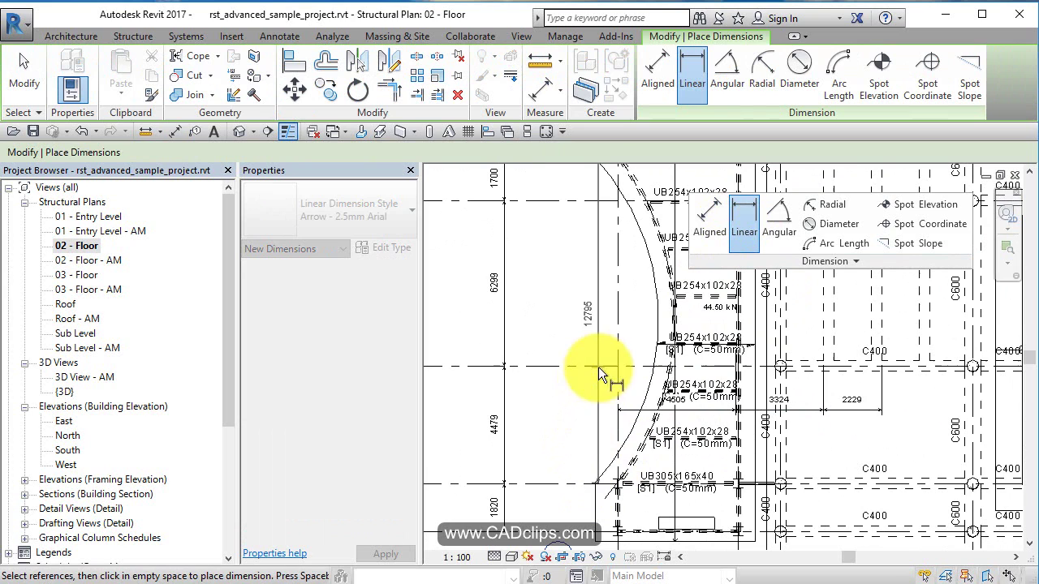
scroll(617, 315, down, 2)
middle_drag(609, 317, 630, 397)
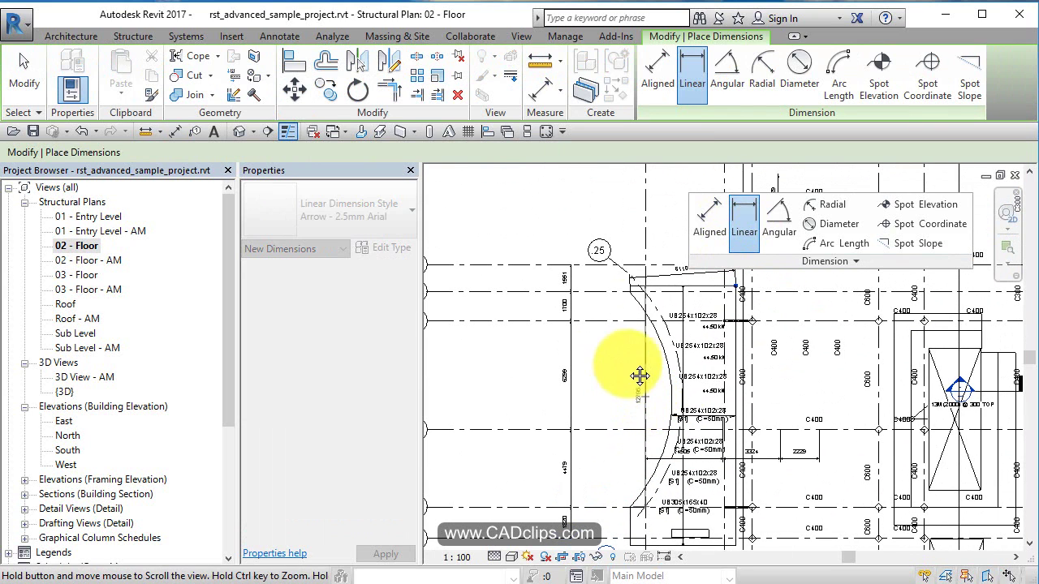
middle_drag(653, 239, 538, 277)
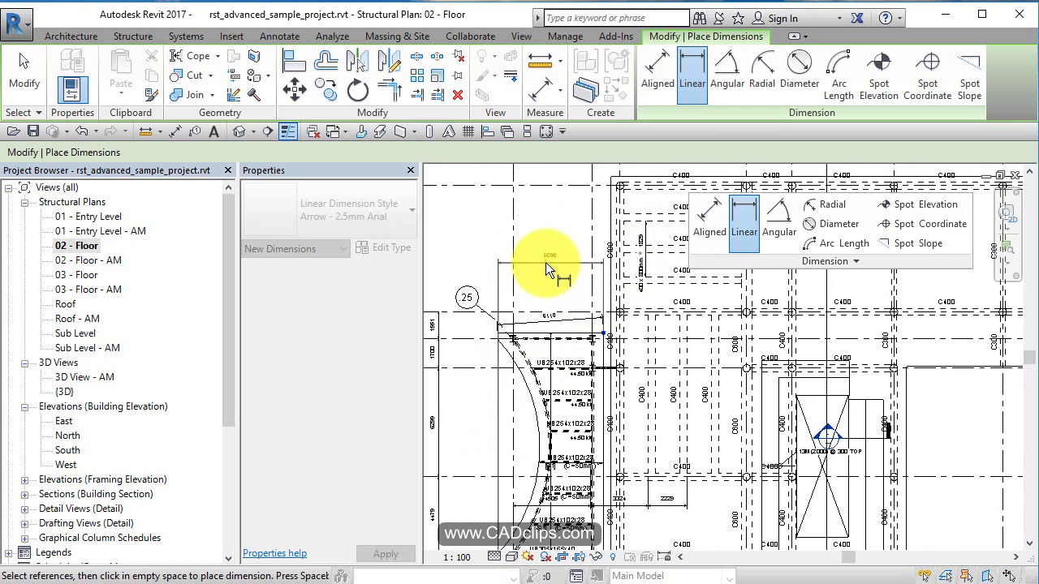
click(545, 262)
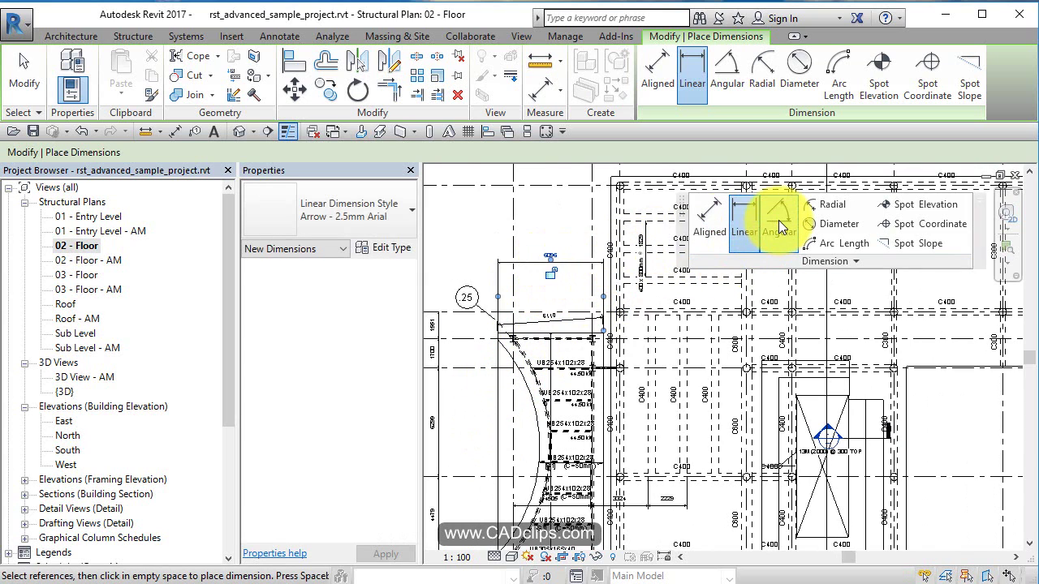
Step: Place an angular dimension between the C600 beam's vertical centreline and the horizontal C400 beam's lower edge, in the upper right quadrant of their column
click(779, 221)
scroll(661, 323, up, 3)
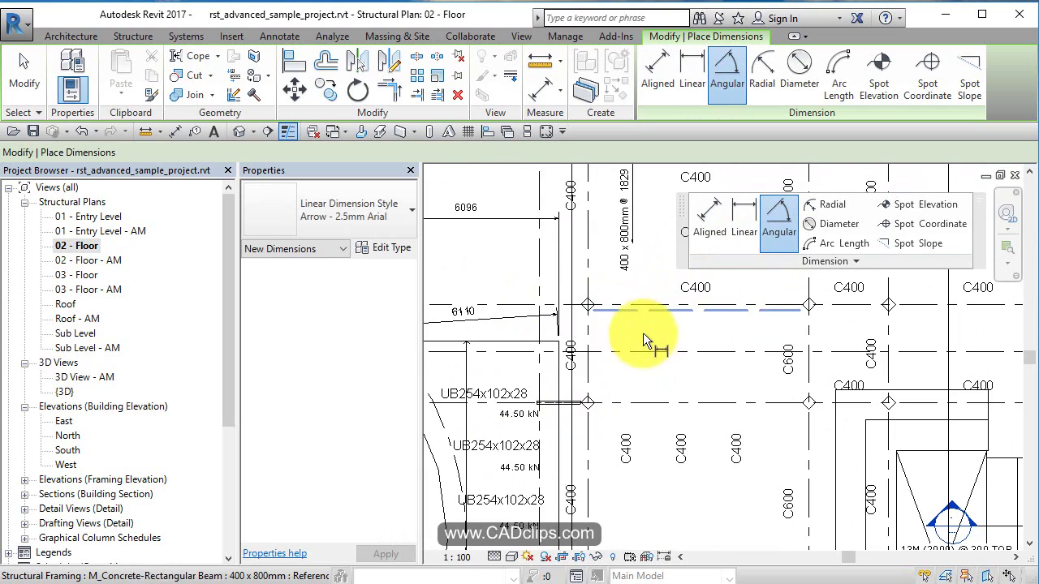
scroll(795, 342, up, 2)
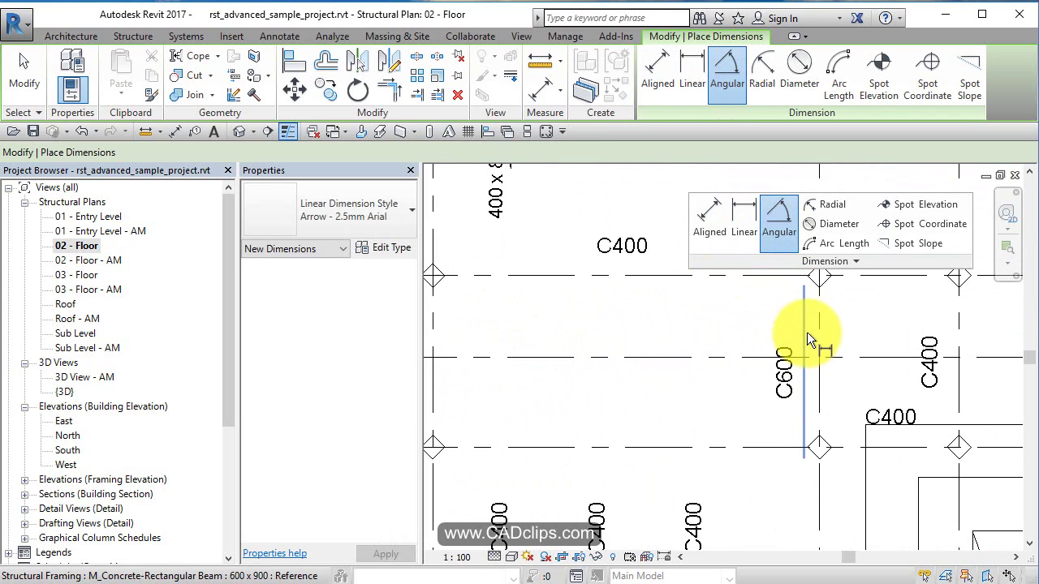
click(821, 322)
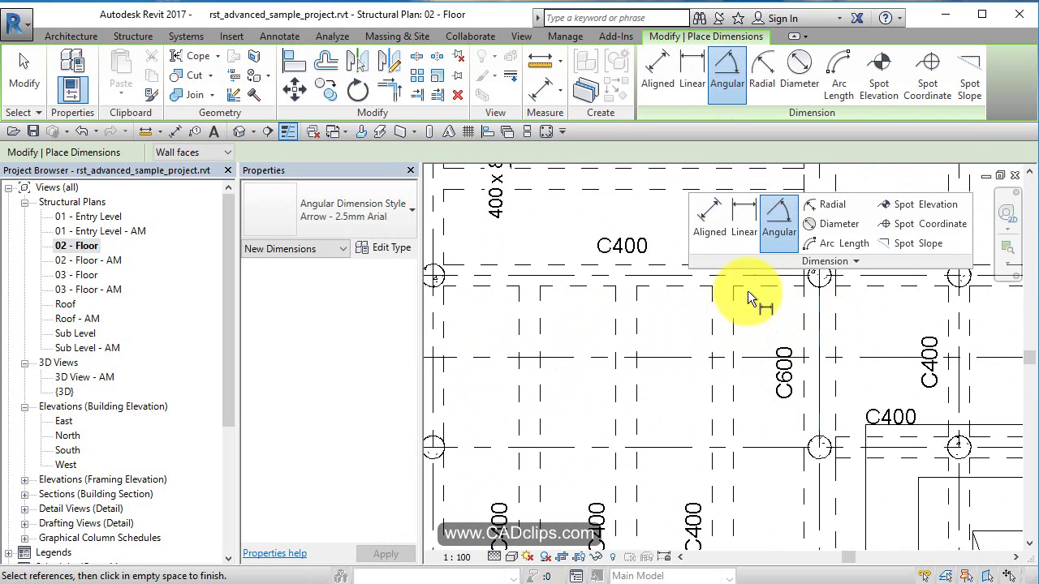
click(755, 350)
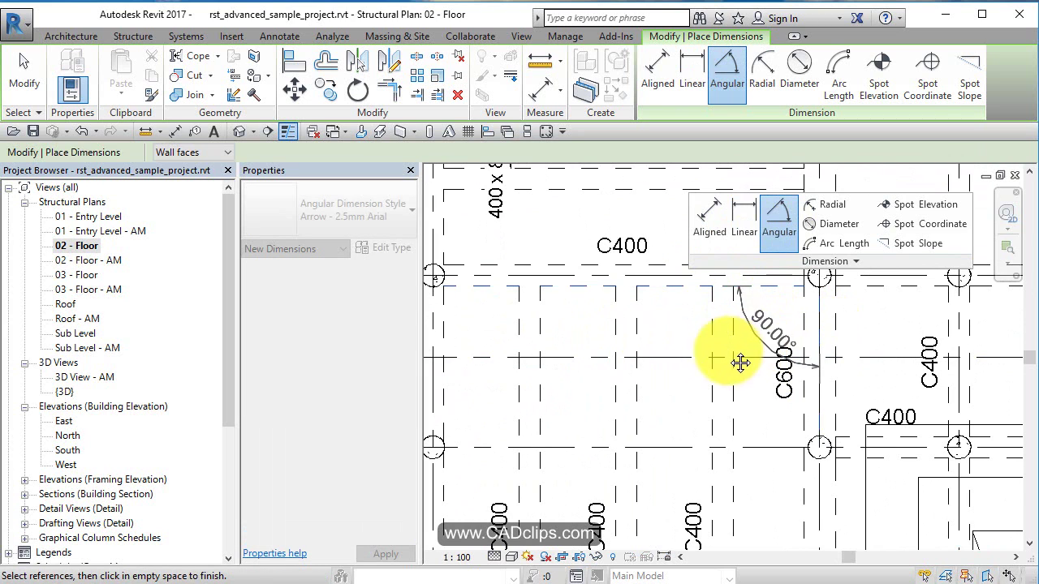
middle_drag(738, 360, 650, 422)
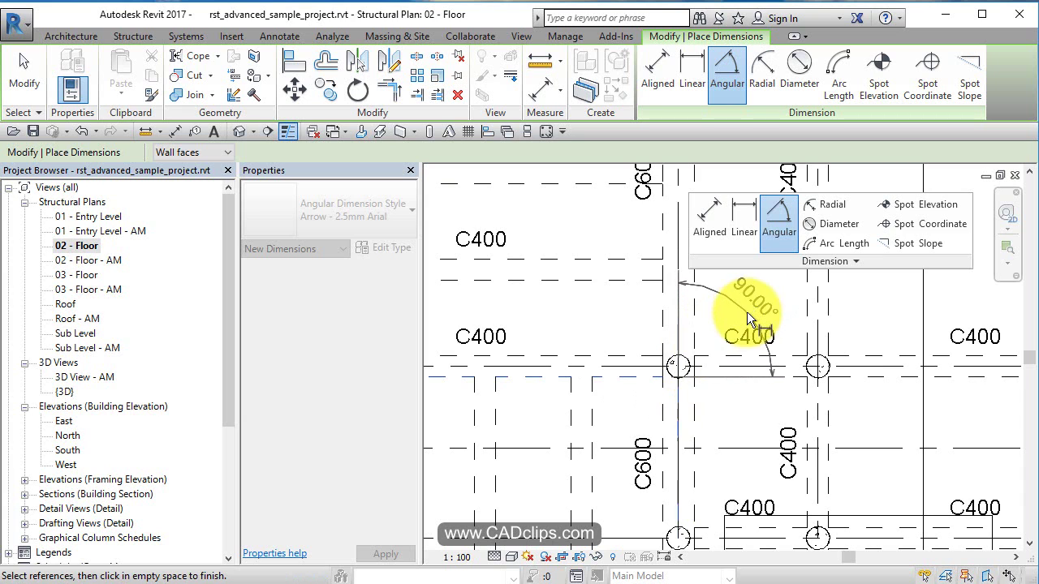
click(747, 312)
key(Escape)
key(Escape)
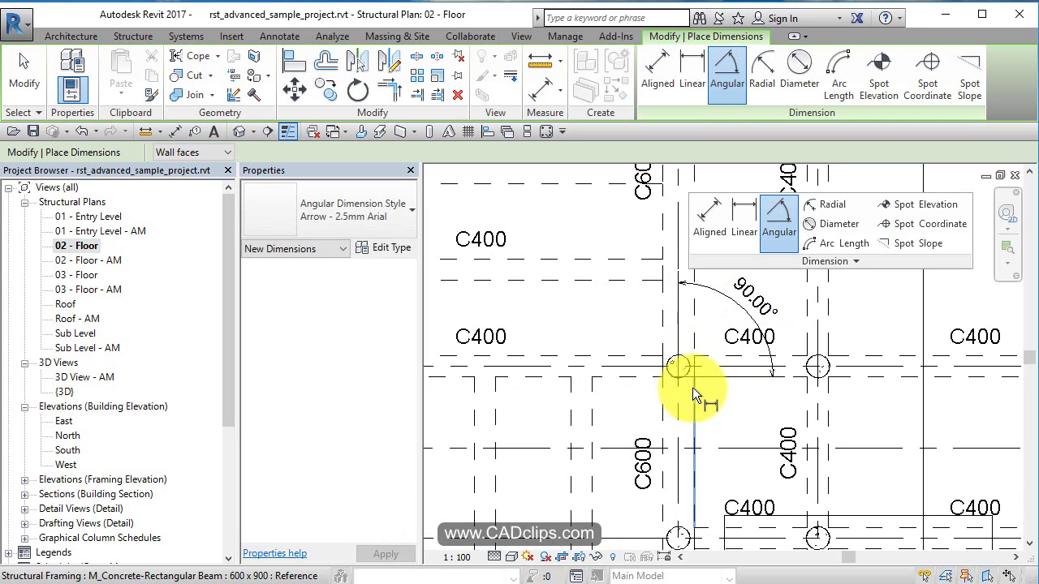
key(Escape)
Step: Move the angular dimension to the upper left quadrant of the column and shift its text onto the arc
click(722, 293)
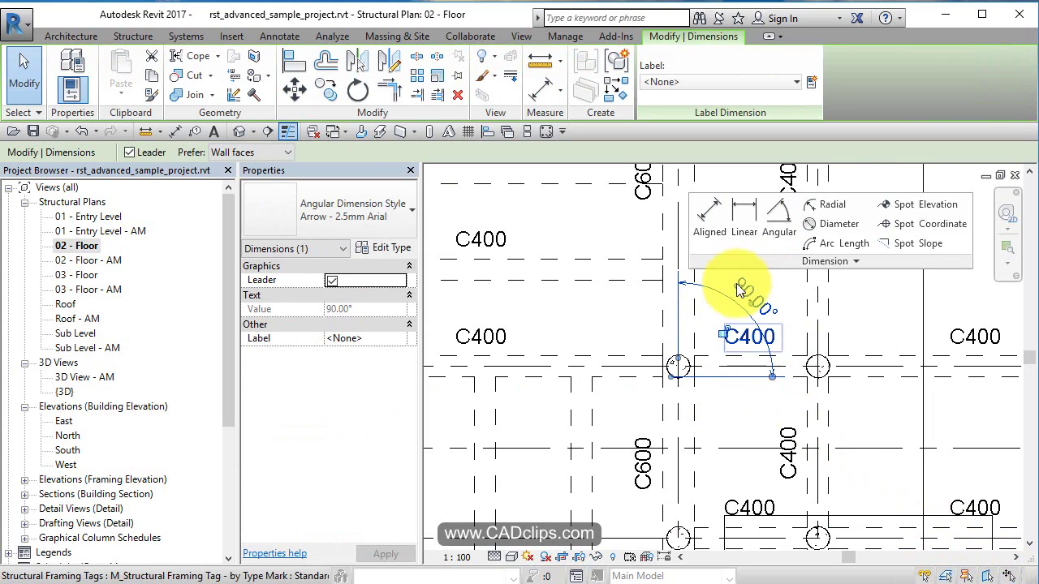
drag(746, 301, 617, 323)
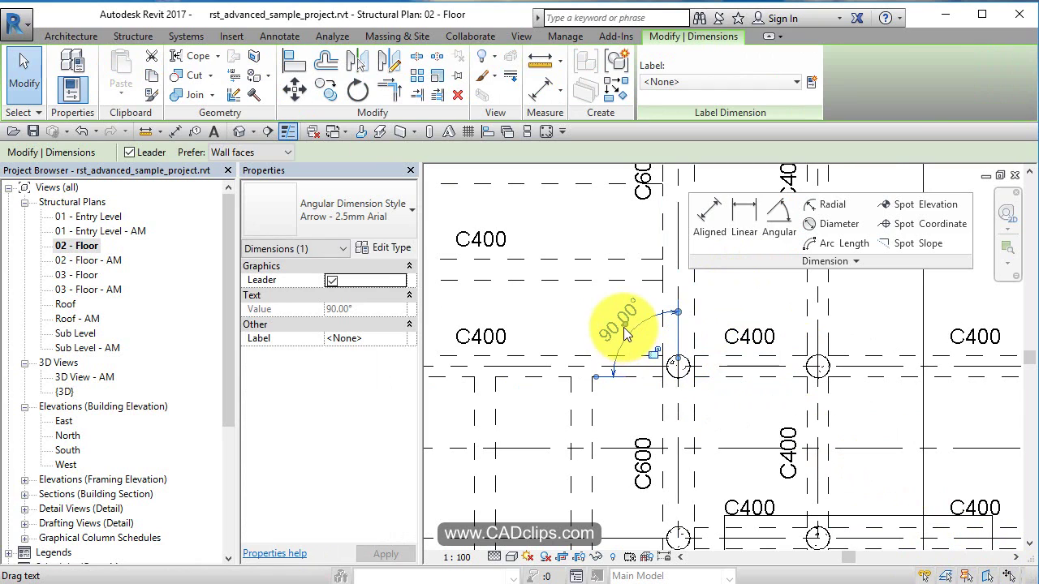
drag(624, 302, 688, 304)
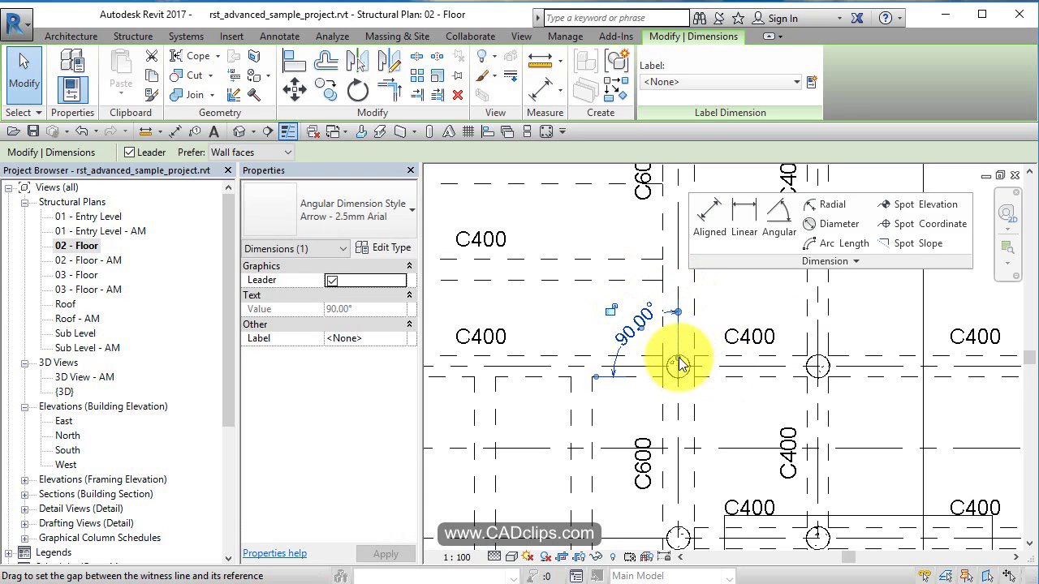
Step: Open the dimension text settings of the horizontal linear dimension above the curved-edge slab and leave without changes
scroll(677, 322, up, 2)
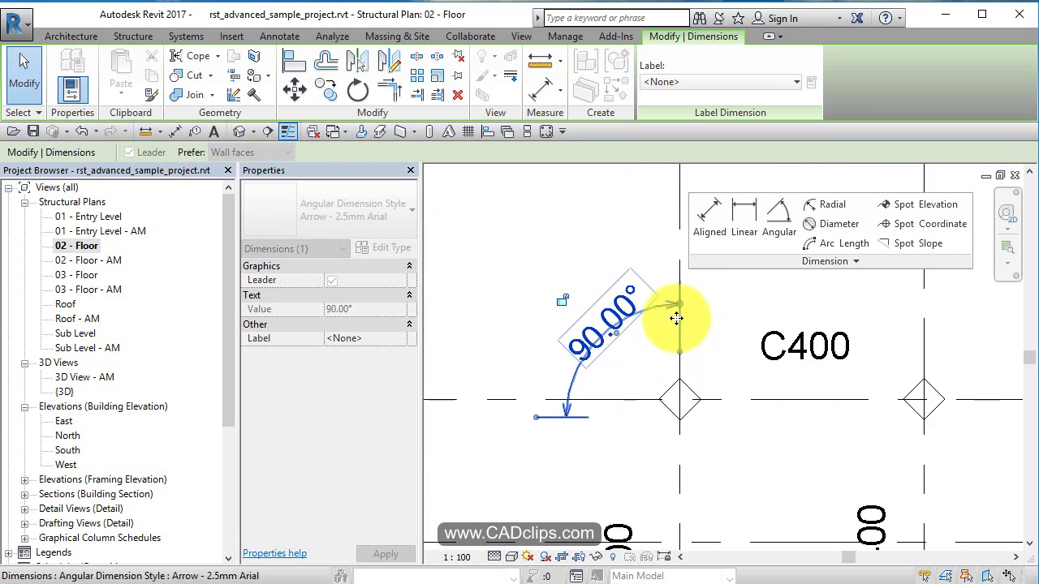
scroll(680, 319, down, 2)
scroll(681, 319, down, 1)
middle_drag(681, 375, 774, 357)
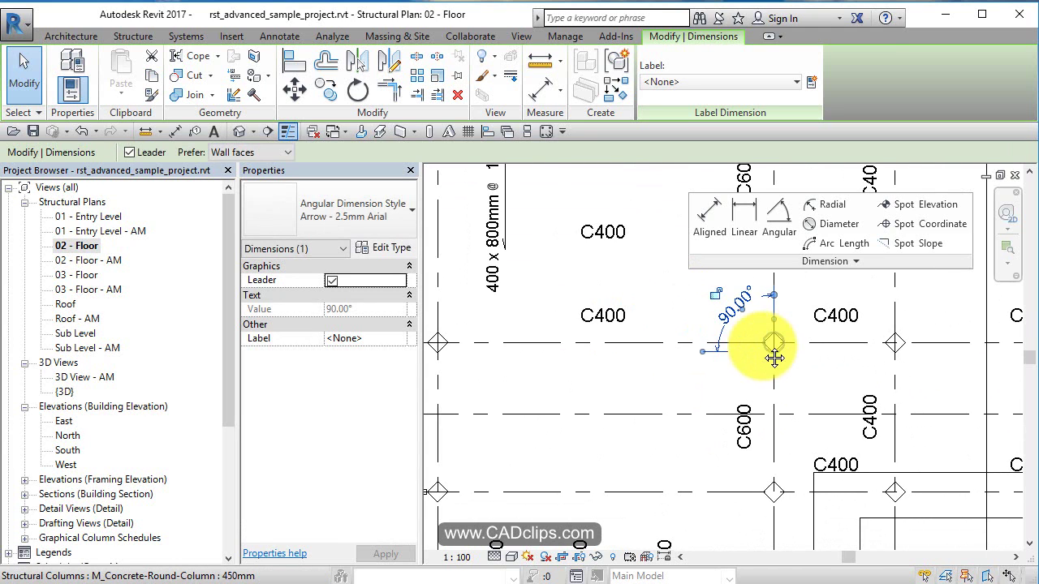
scroll(571, 364, down, 2)
middle_drag(571, 364, 830, 413)
middle_drag(733, 364, 771, 379)
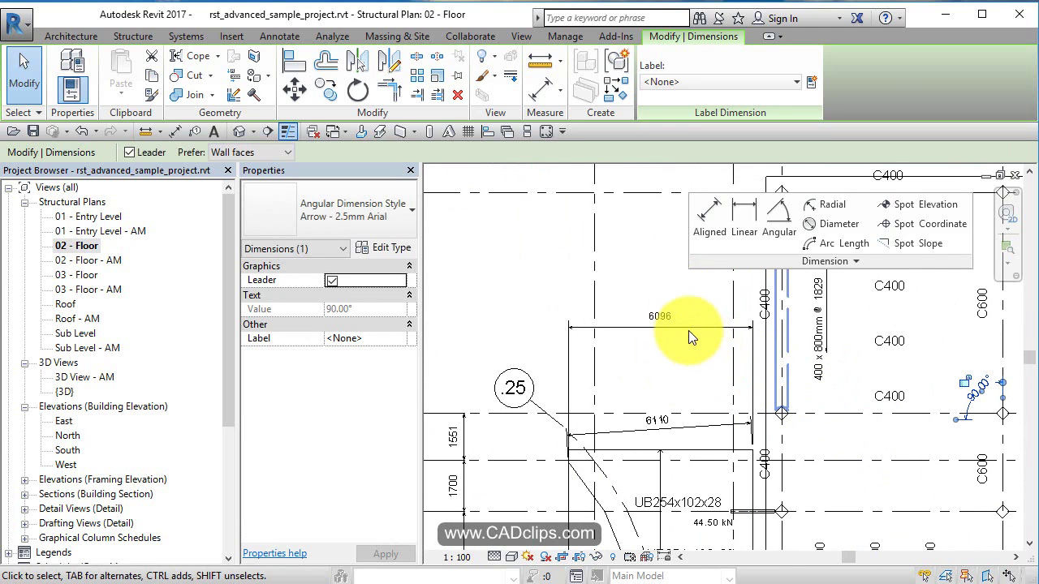
click(689, 328)
click(684, 376)
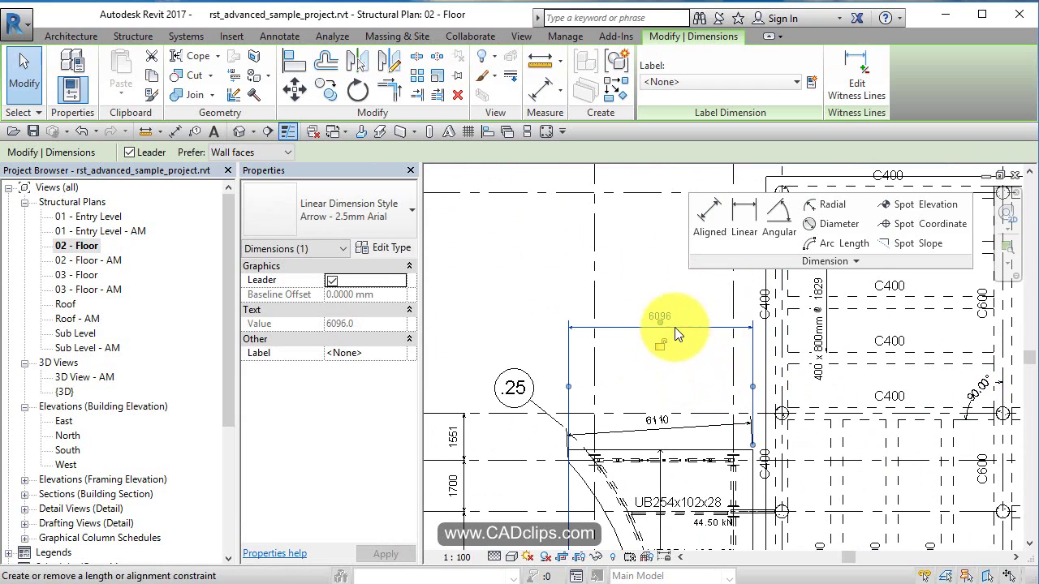
click(680, 369)
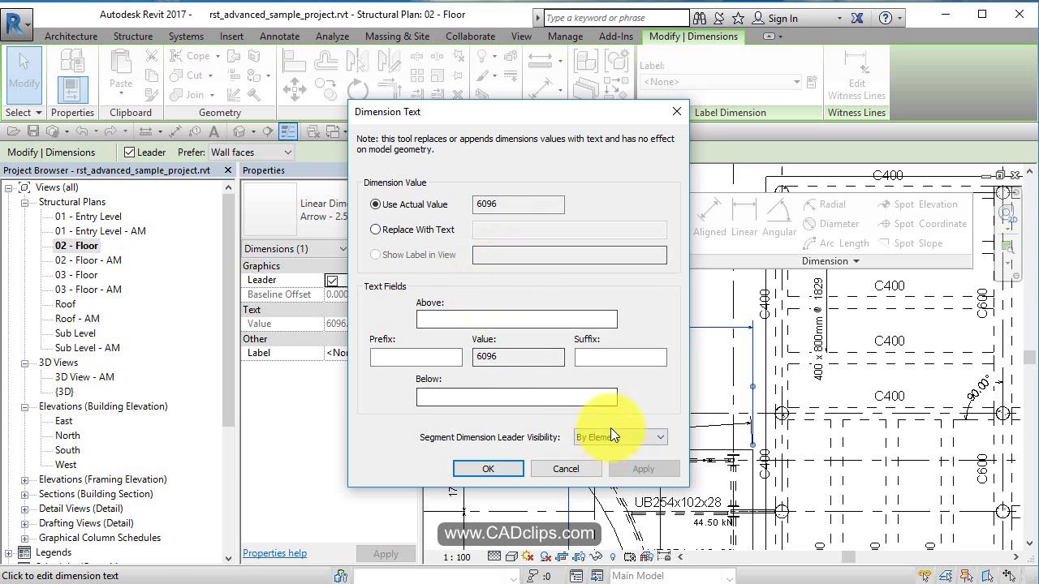
key(Escape)
Step: Move the horizontal linear dimension closer to the slab and relocate its left witness line to the left end of the uppermost UB254x102x28 beam
drag(618, 328, 610, 416)
middle_drag(610, 416, 636, 338)
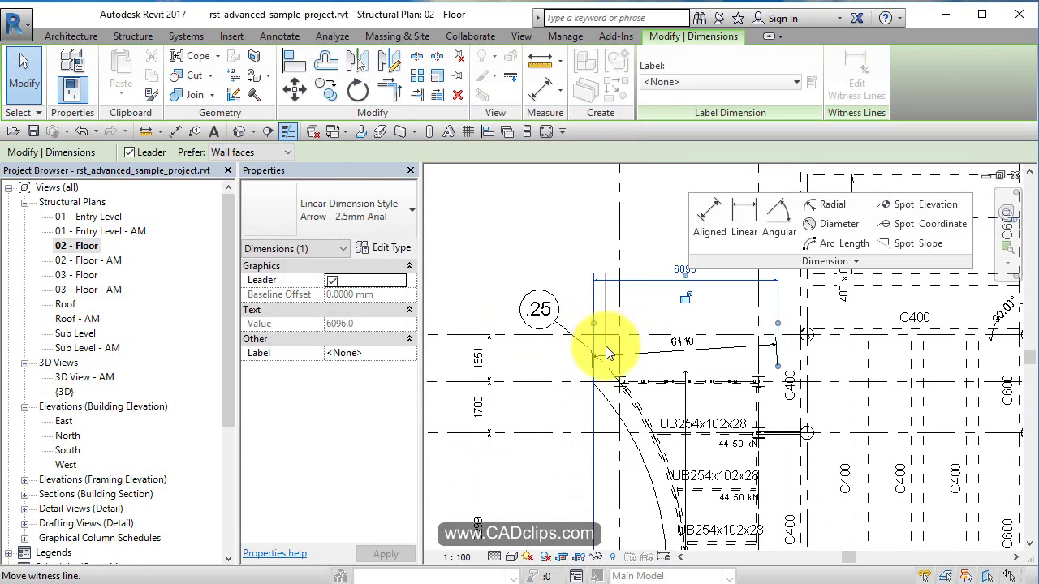
drag(594, 375, 658, 435)
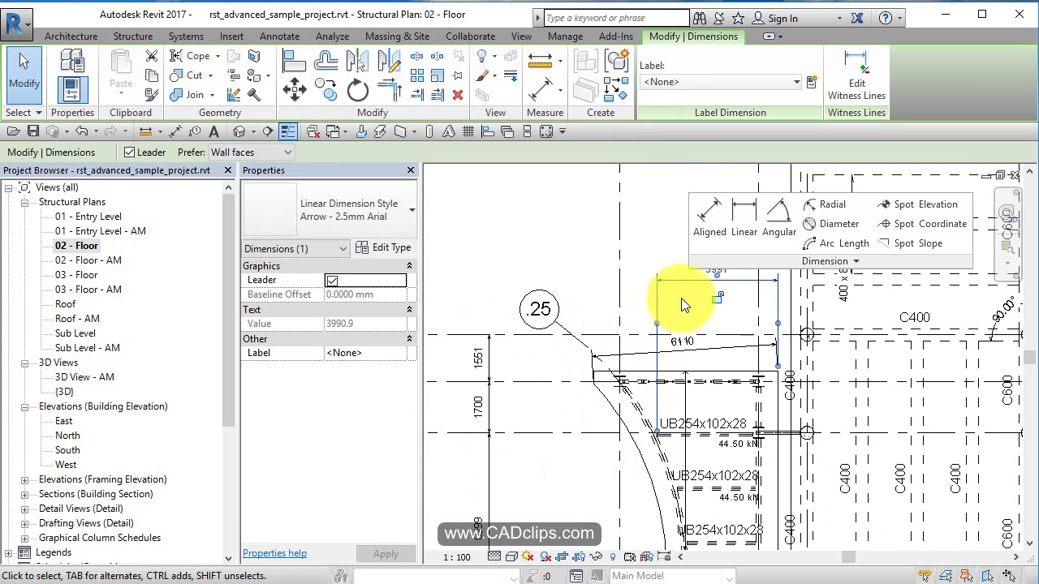
Step: Edit the vertical dimension string's witness lines, removing grids B.1 and C and adding B.1 back
middle_drag(625, 370, 579, 319)
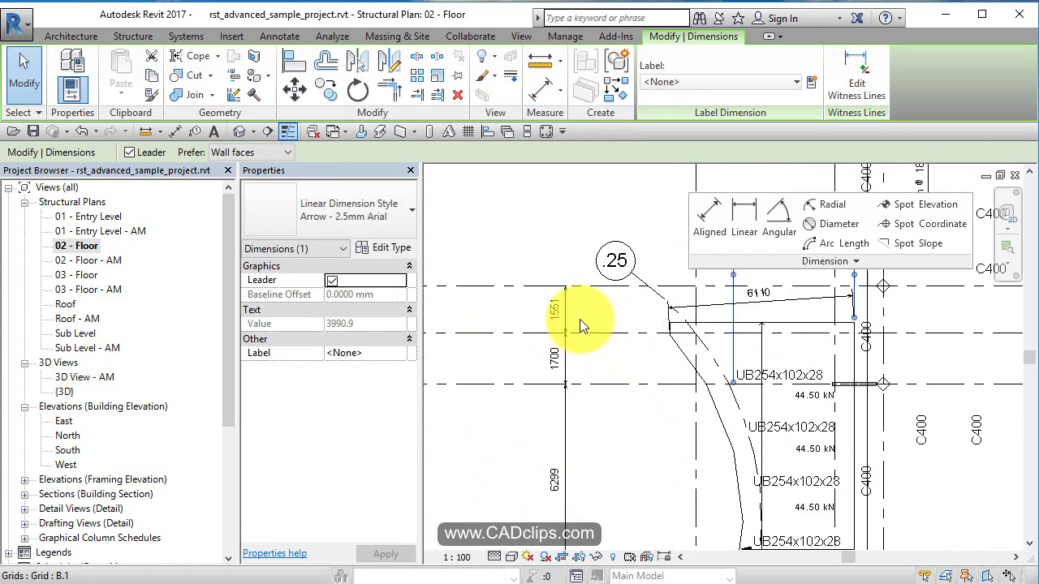
click(565, 311)
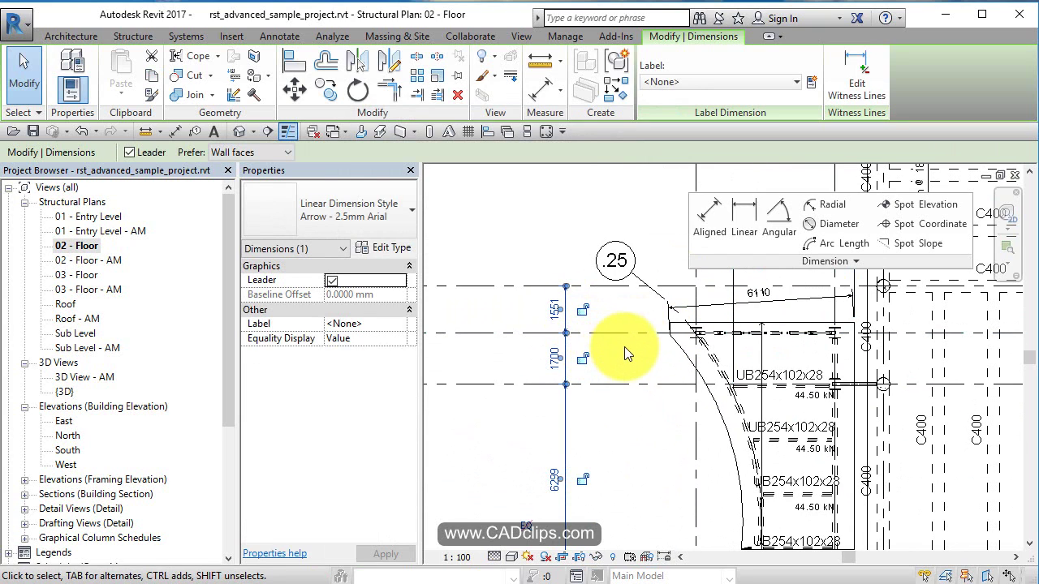
click(854, 68)
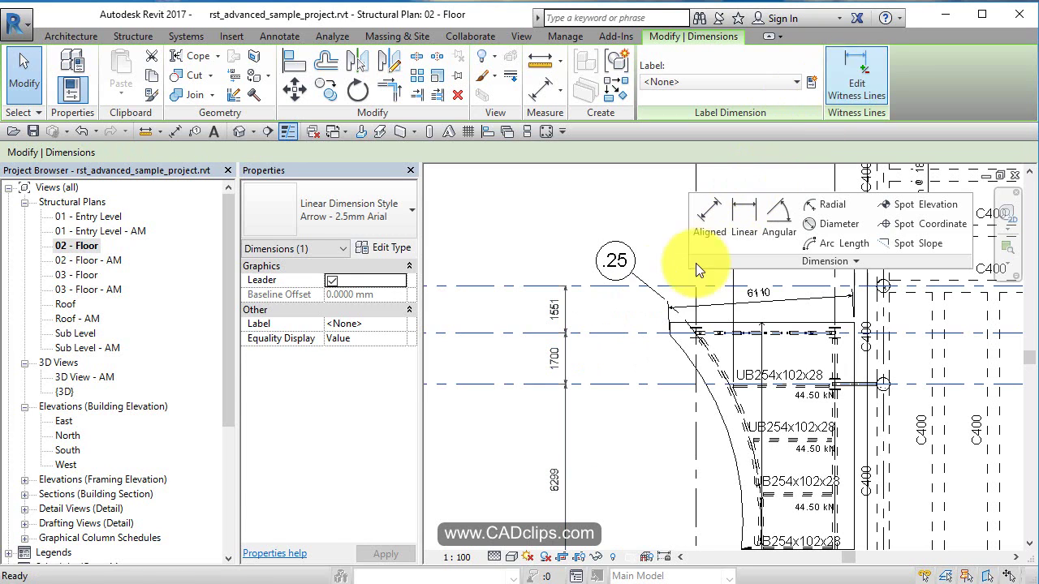
click(607, 332)
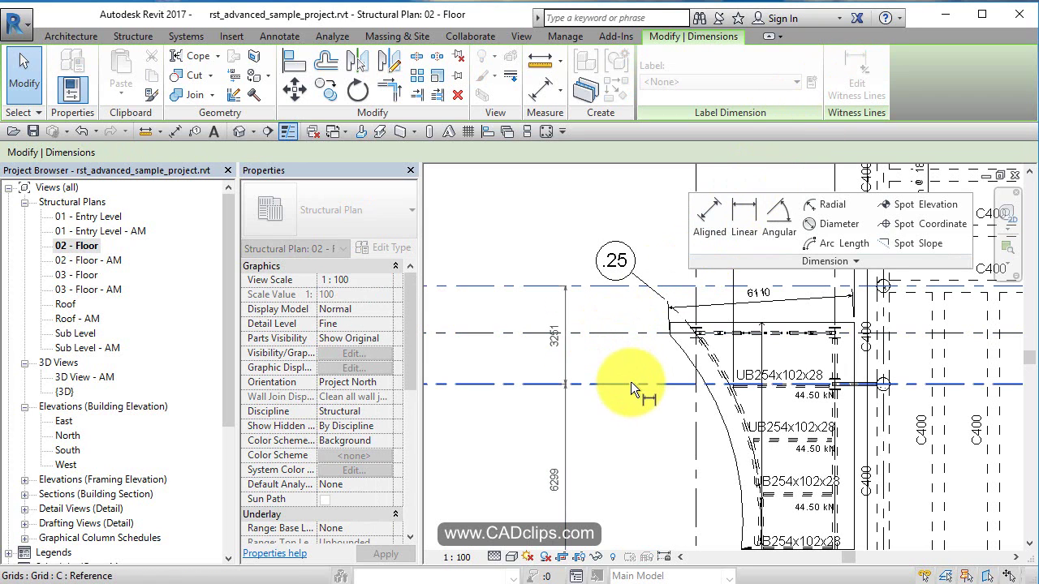
click(632, 387)
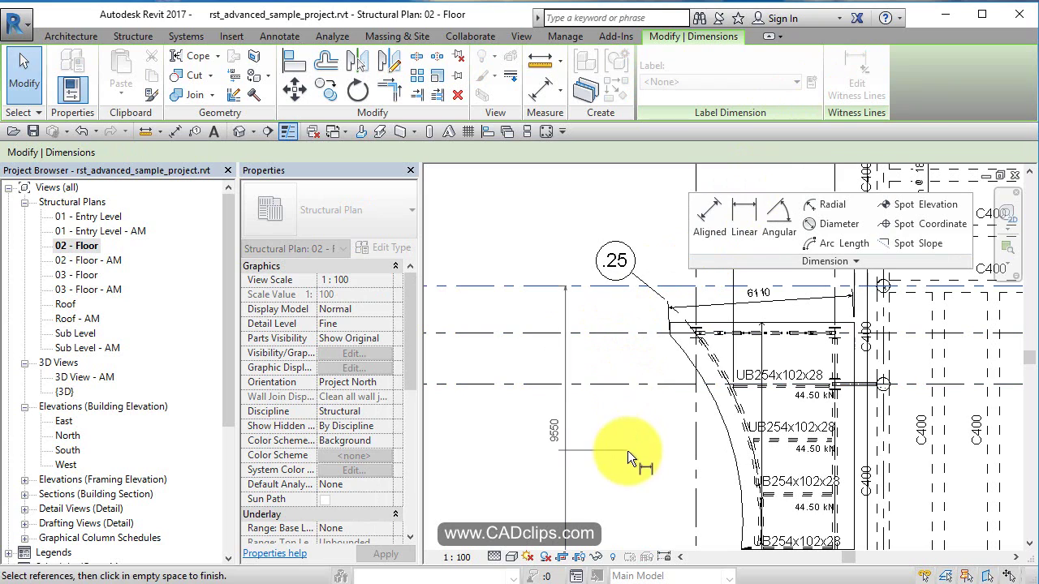
click(606, 335)
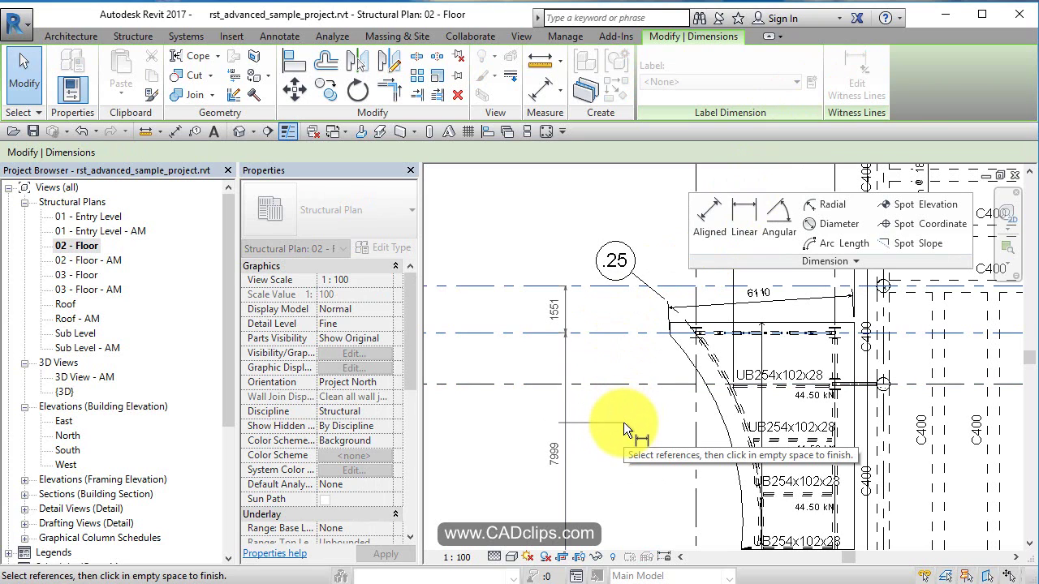
click(623, 429)
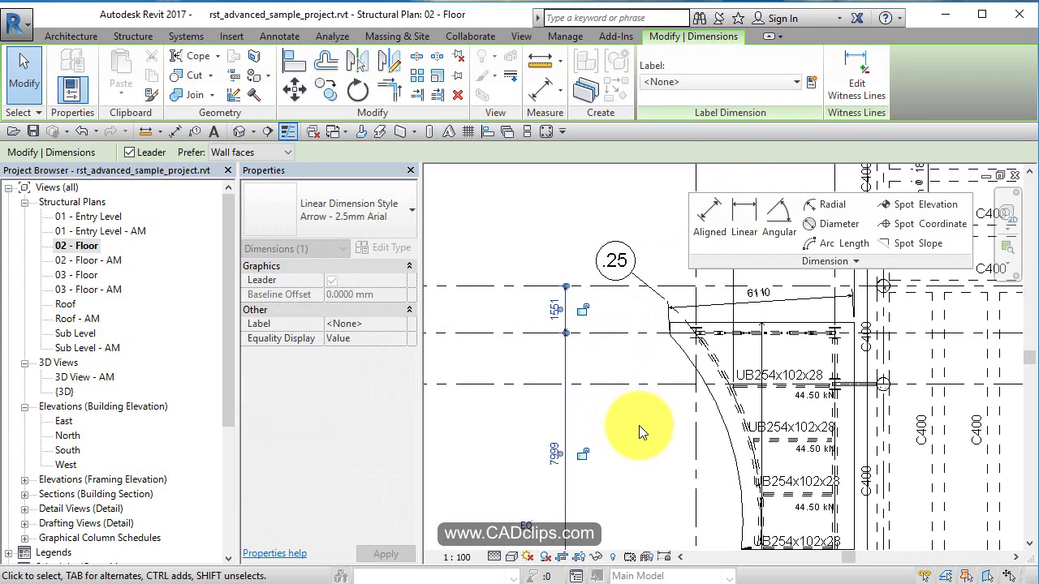
click(639, 425)
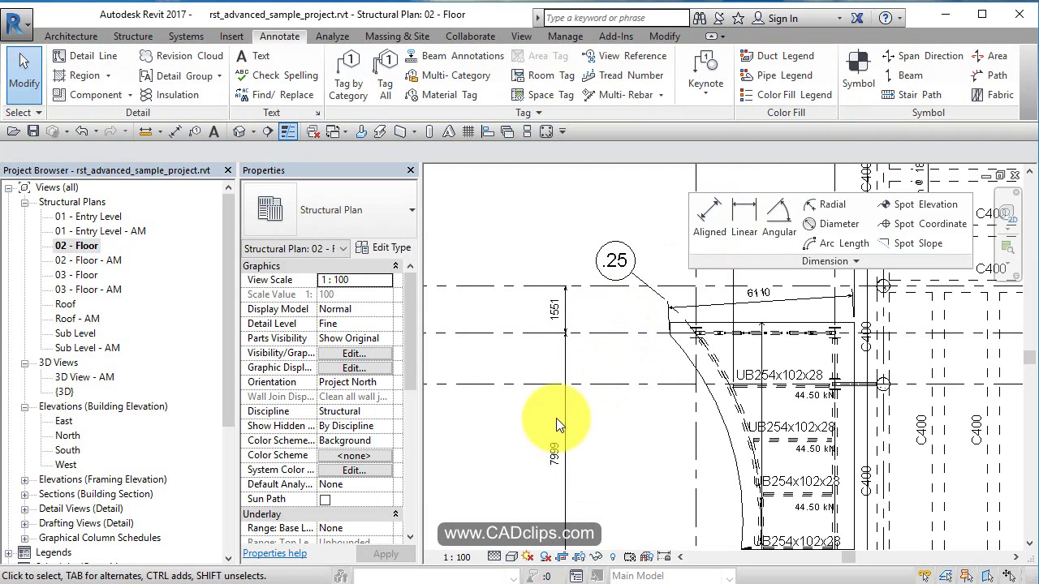
Step: Relocate the vertical string's top witness line to the slab's upper left corner and return it to the top grid line
scroll(635, 422, down, 1)
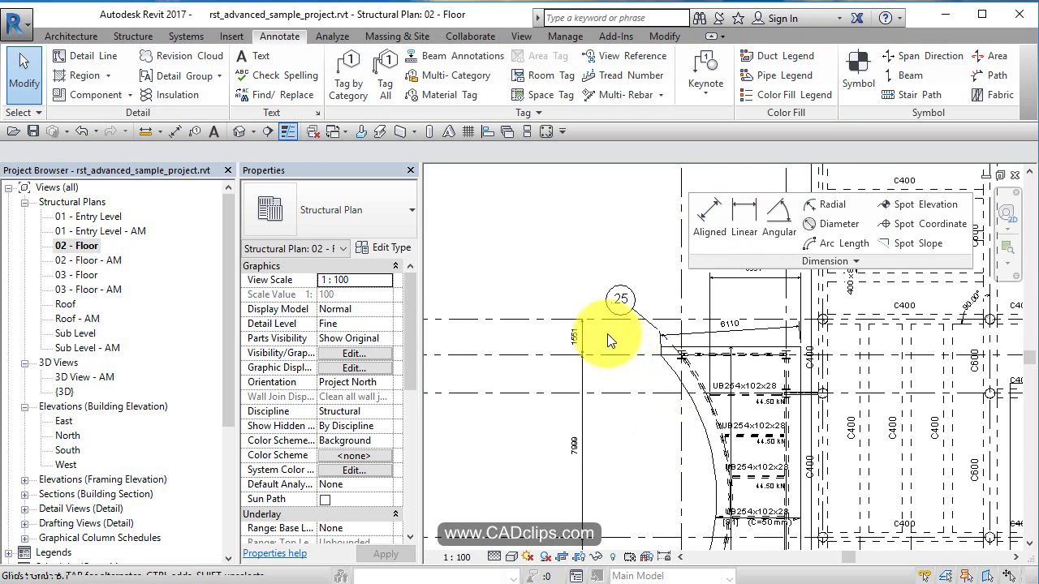
scroll(605, 335, up, 2)
click(573, 335)
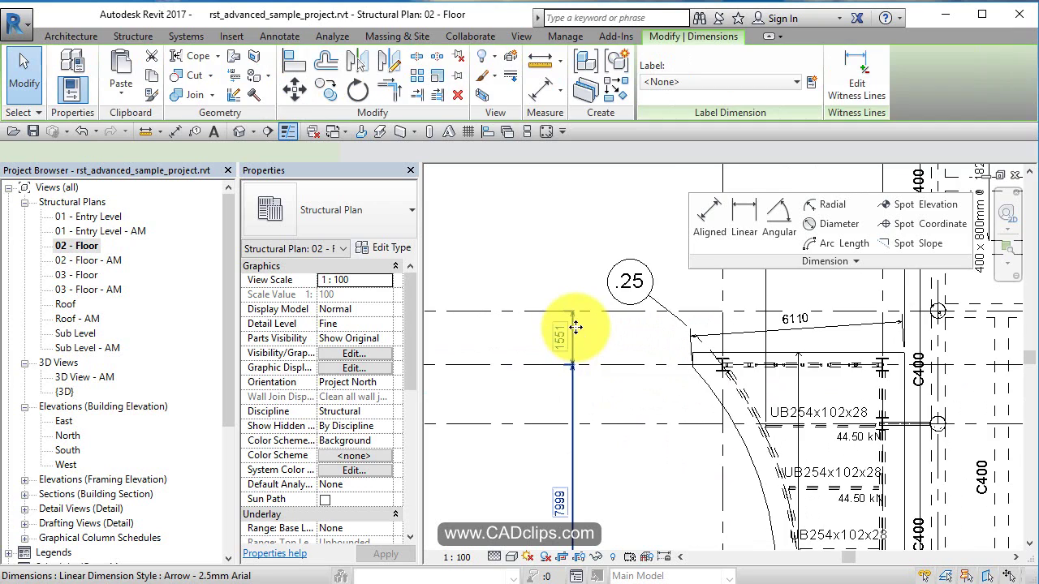
scroll(572, 324, up, 3)
scroll(575, 282, up, 2)
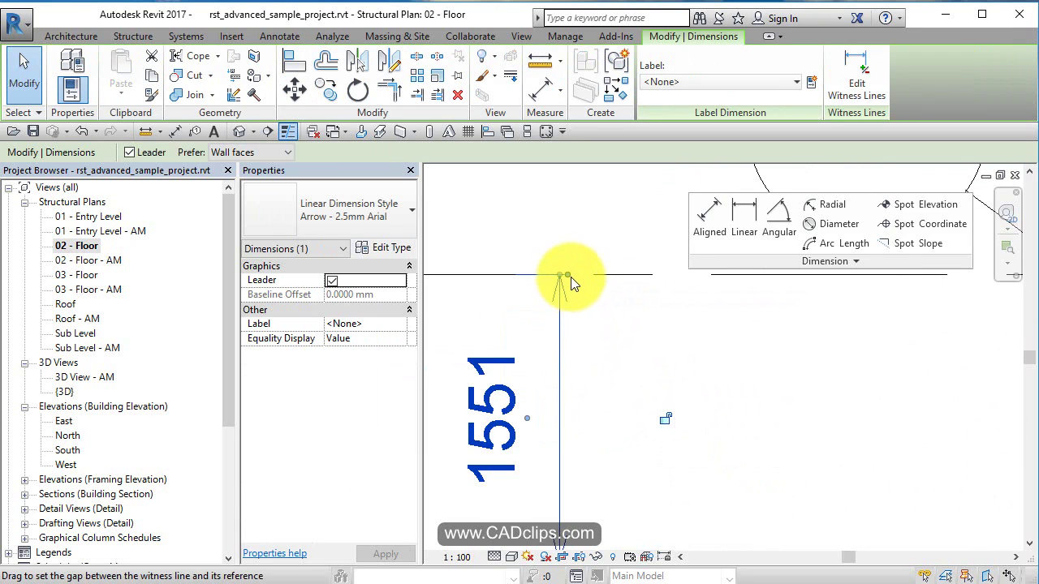
drag(570, 277, 895, 409)
scroll(651, 343, down, 3)
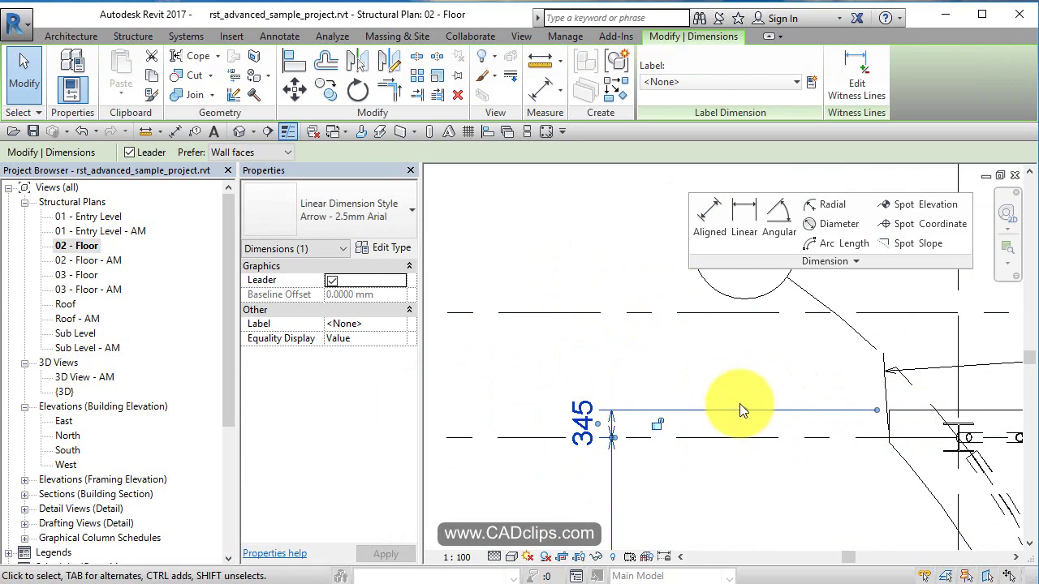
drag(744, 410, 656, 313)
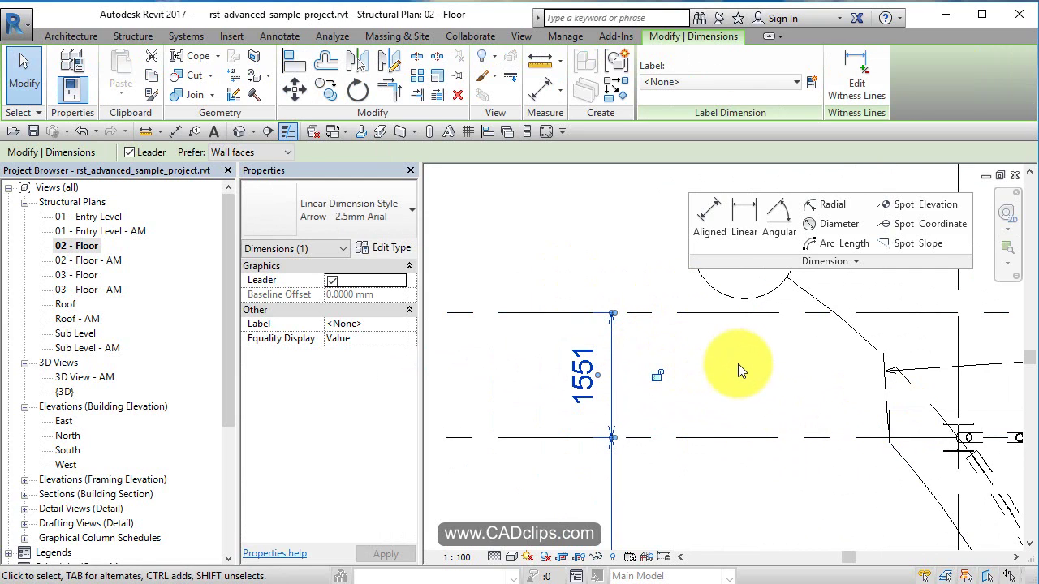
click(738, 364)
Step: Move the top segment's text in the vertical dimension string slightly closer to its dimension line
click(615, 374)
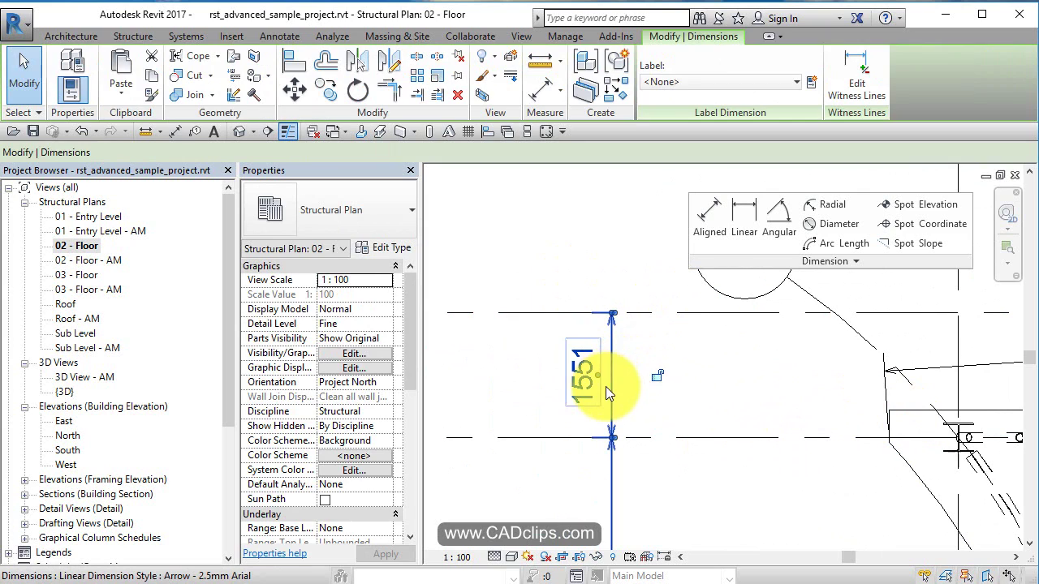
mouse_move(598, 371)
mouse_down()
mouse_move(660, 371)
mouse_move(610, 374)
mouse_up()
middle_drag(706, 395, 677, 364)
scroll(677, 363, down, 1)
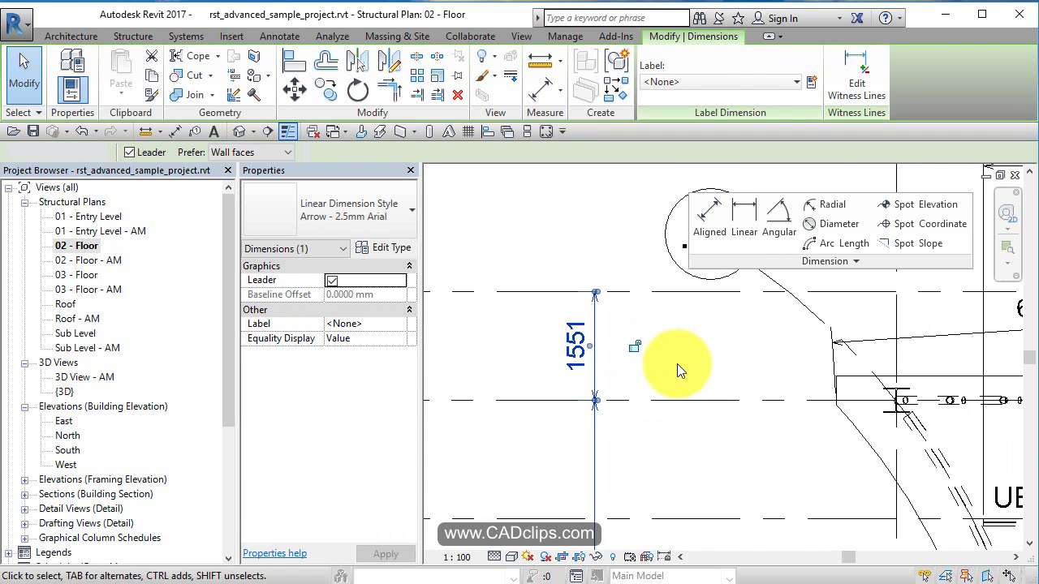
click(677, 363)
scroll(677, 364, down, 2)
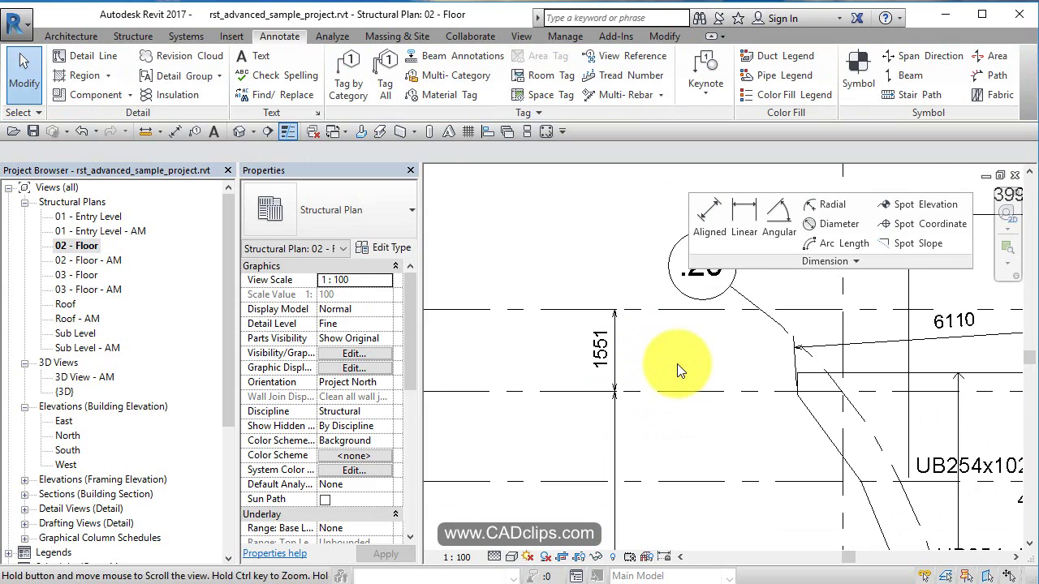